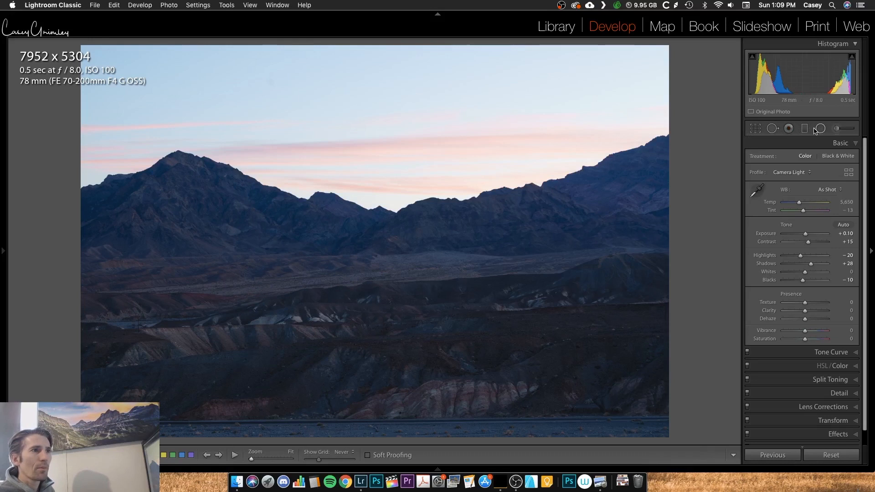
Collapse the Basic adjustments and start the Crop & Straighten tool on the mountain photo
{"action": "left_click", "coordinate": [777, 143]}
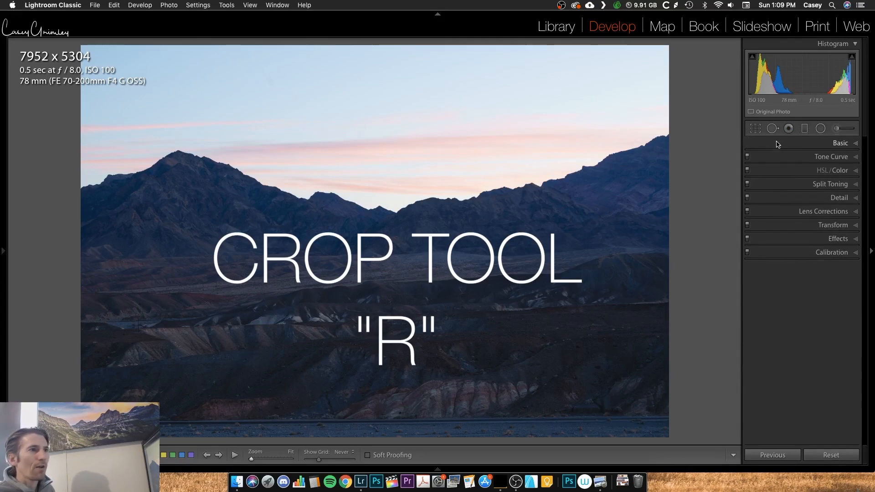
{"action": "left_click", "coordinate": [753, 131]}
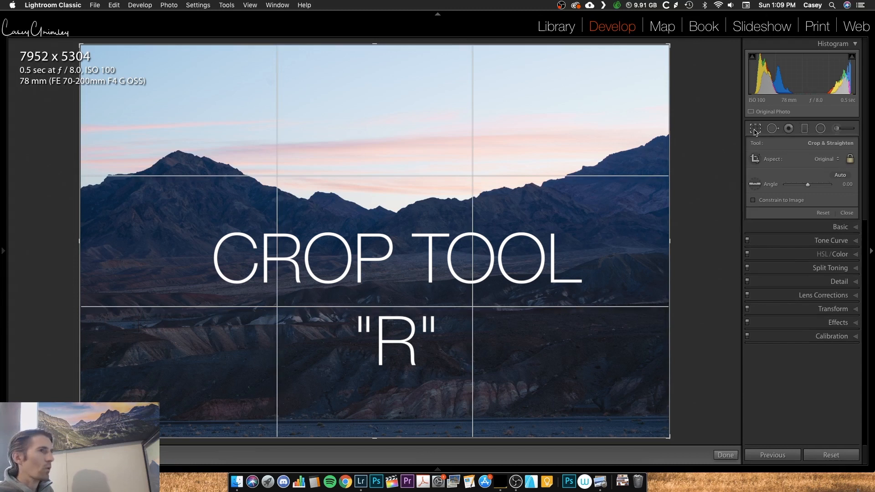
{"action": "left_click", "coordinate": [754, 130]}
{"action": "left_click", "coordinate": [754, 130]}
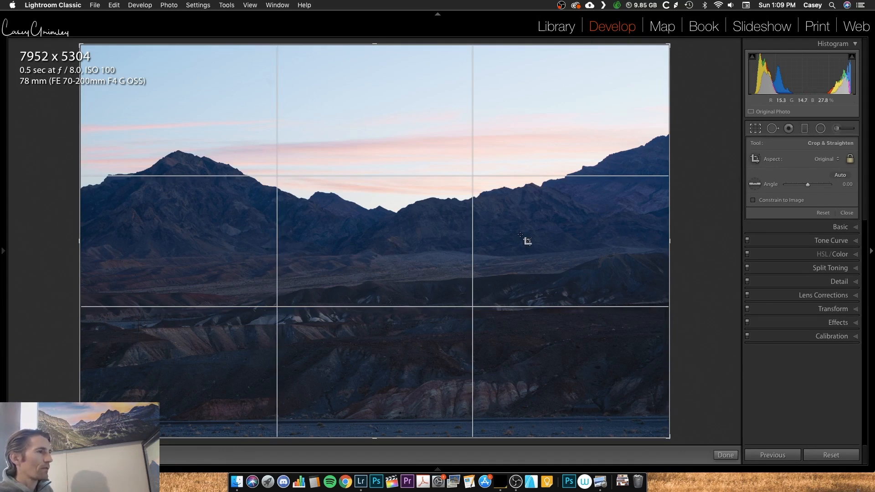
Cycle the crop guide overlay through all its styles and return to the rule-of-thirds grid
{"action": "key", "text": "o"}
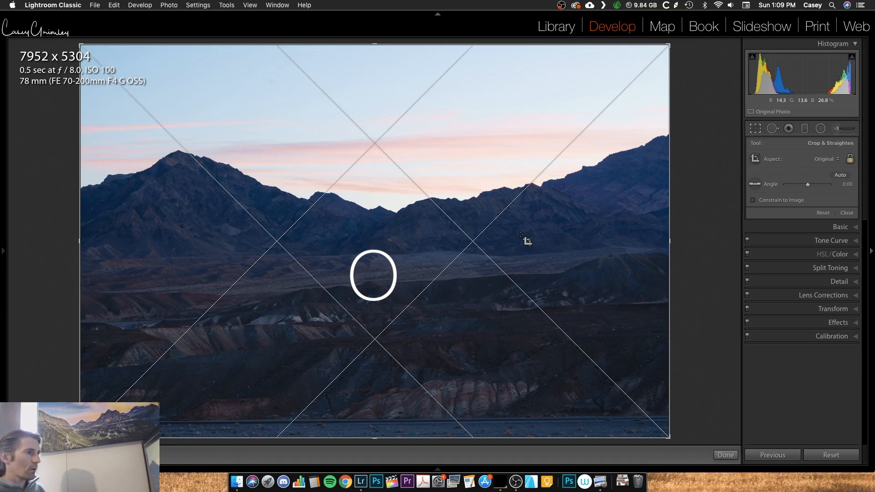
{"action": "key", "text": "o"}
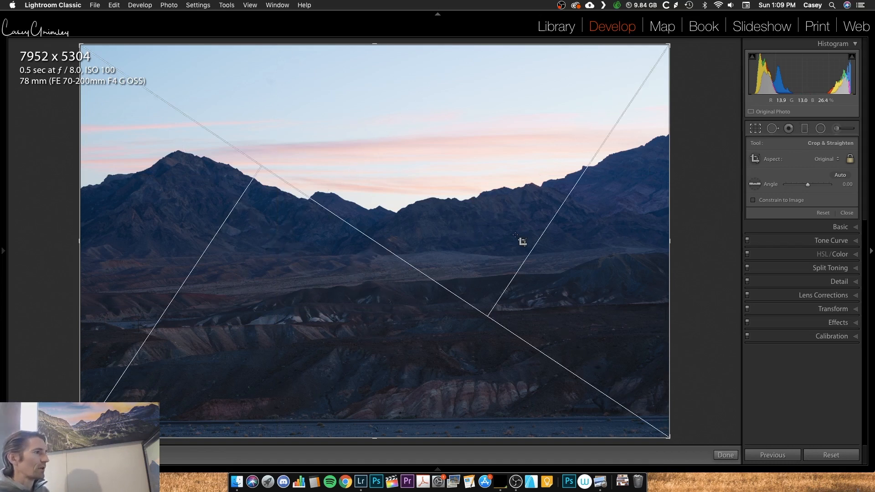
{"action": "key", "text": "o"}
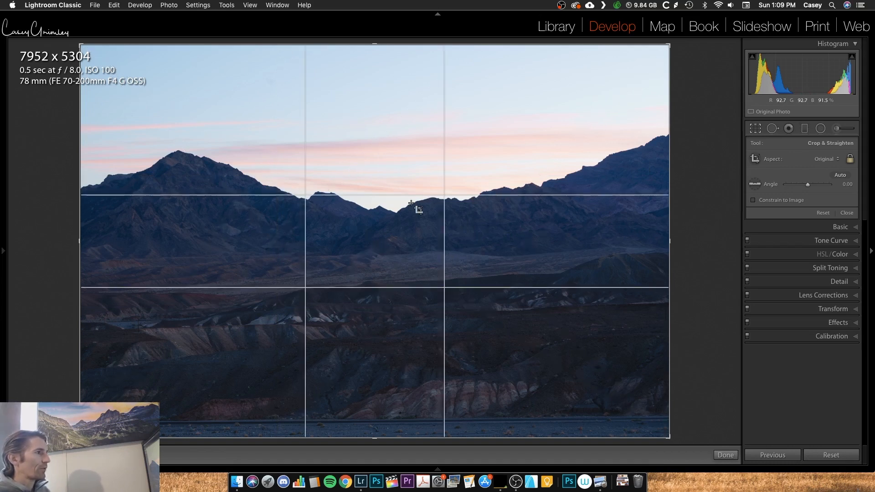
{"action": "key", "text": "o"}
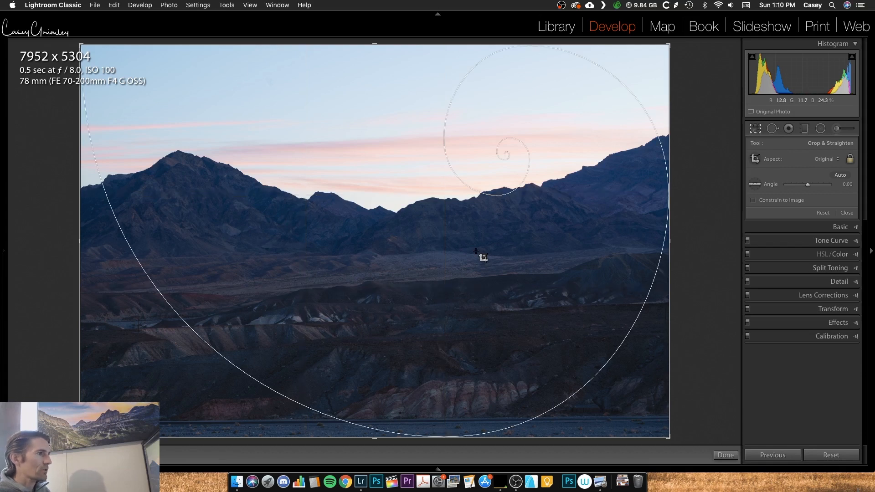
{"action": "key", "text": "o"}
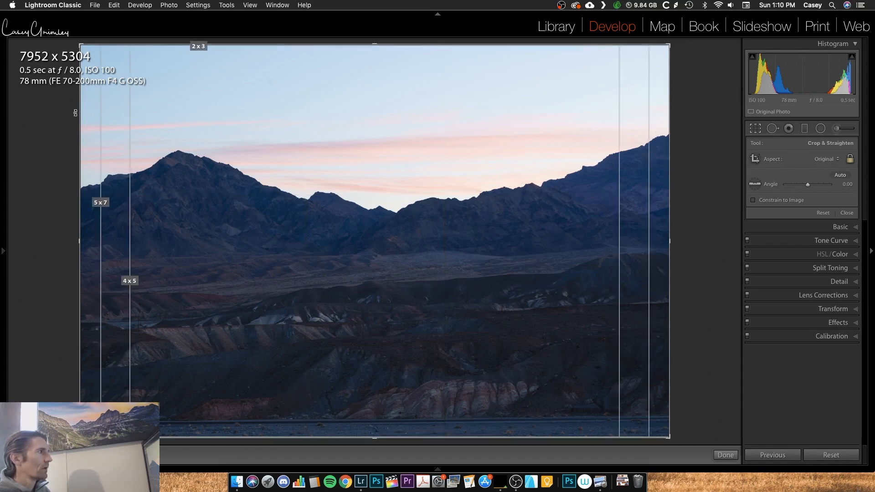
{"action": "key", "text": "o"}
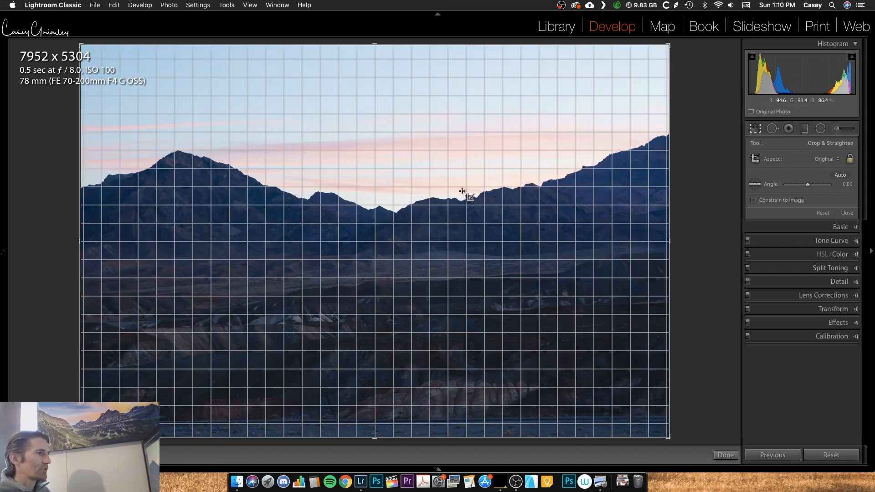
{"action": "key", "text": "o"}
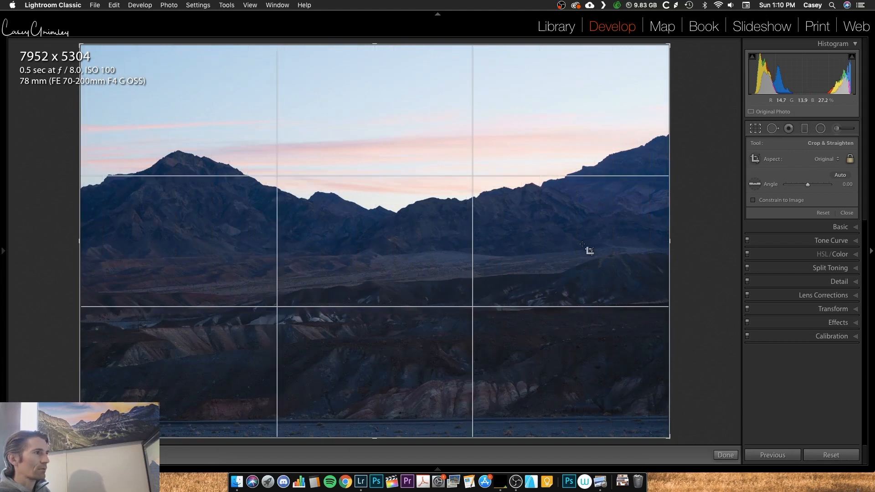
Unlock the crop's aspect ratio and crop the photo freely to about 7952 x 4036 pixels
{"action": "left_click", "coordinate": [822, 159]}
{"action": "left_click", "coordinate": [835, 167]}
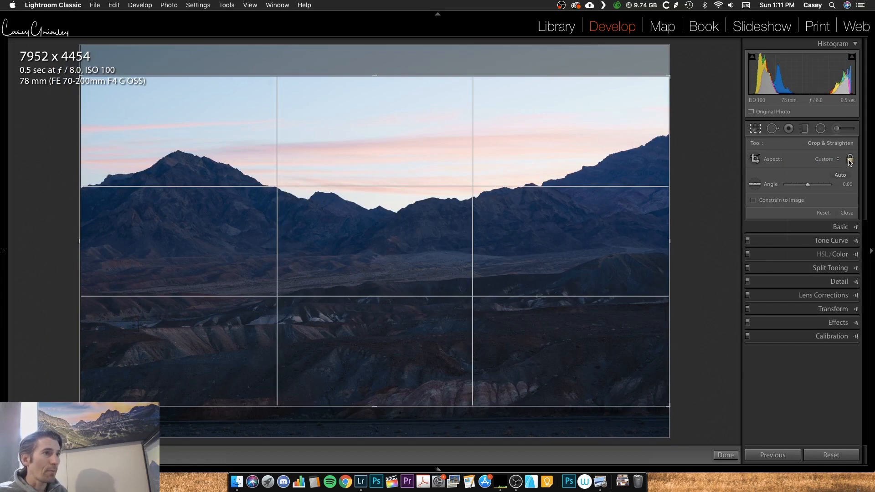
{"action": "left_click", "coordinate": [849, 160]}
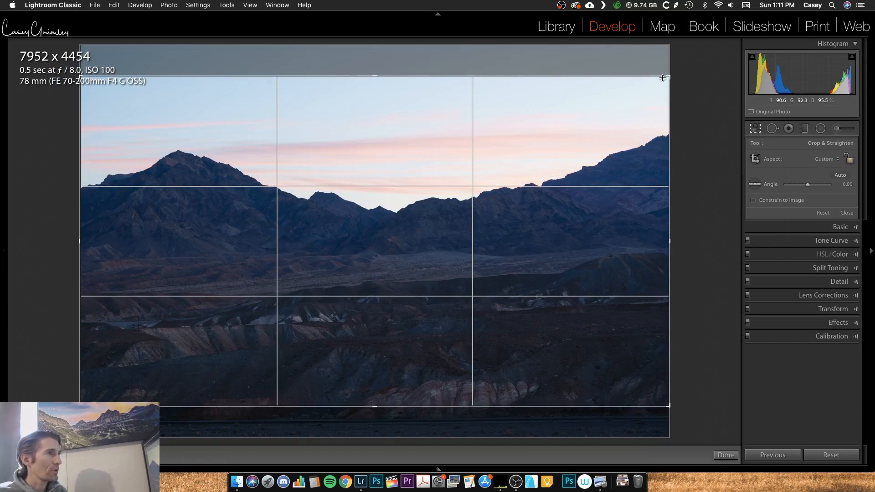
{"action": "left_click_drag", "start_coordinate": [668, 76], "coordinate": [651, 114]}
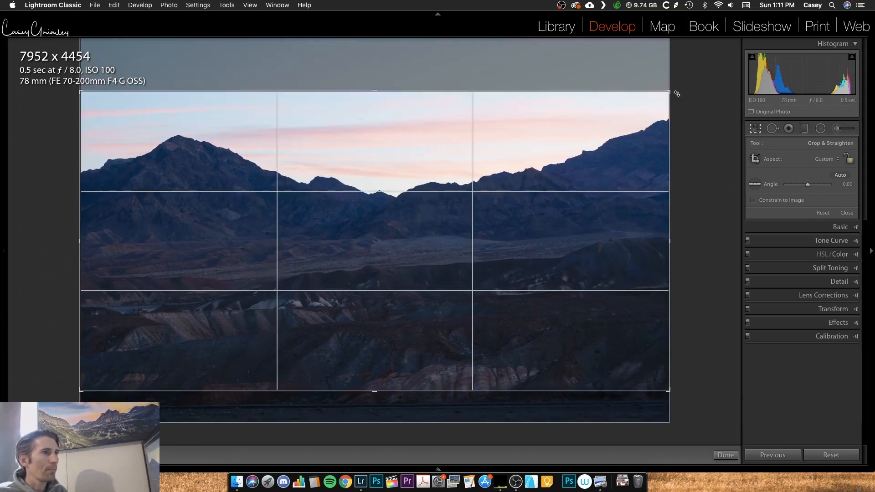
{"action": "left_click", "coordinate": [832, 159]}
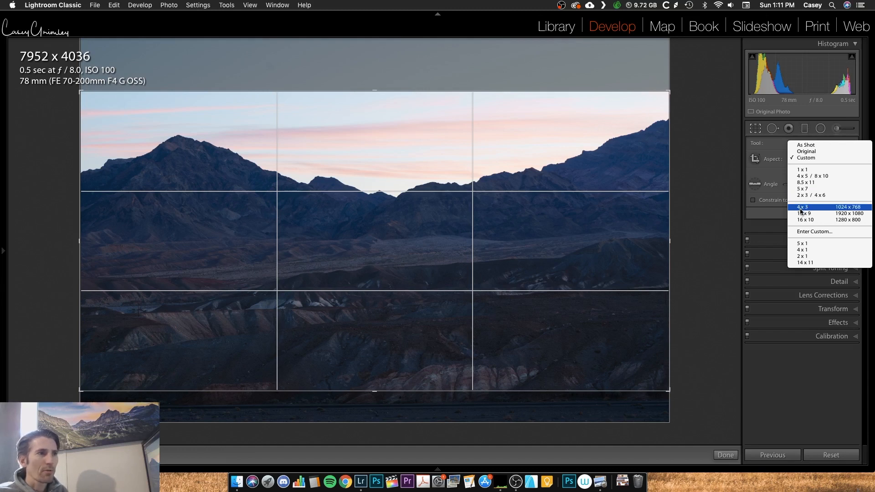
{"action": "left_click", "coordinate": [801, 232]}
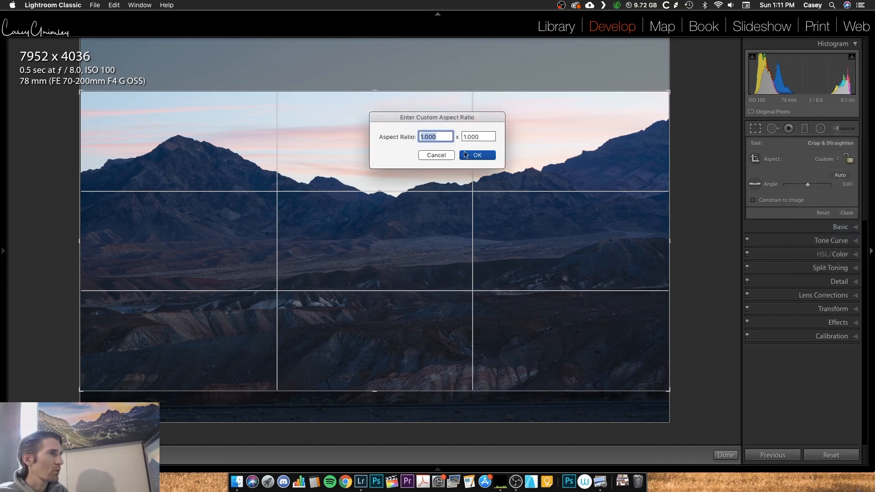
{"action": "left_click", "coordinate": [437, 155]}
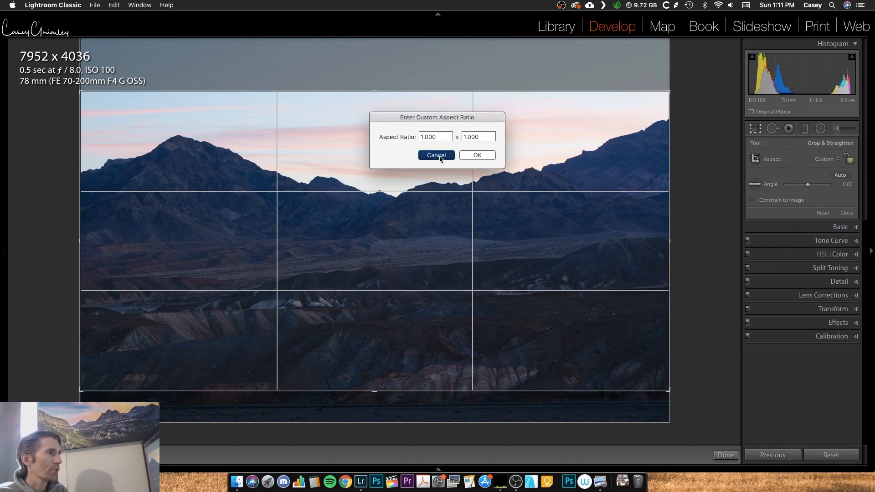
Set the crop's aspect ratio to 4 x 1 and reposition the photo to frame the ridge and pink sky
{"action": "left_click", "coordinate": [827, 157]}
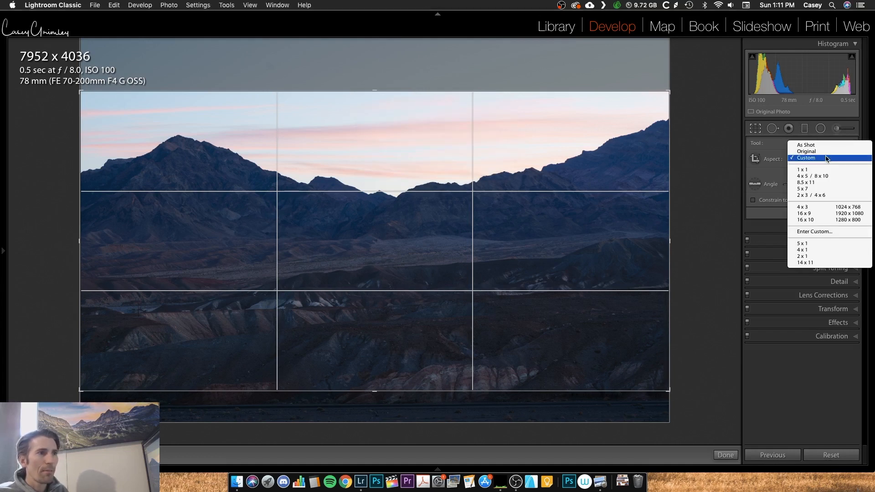
{"action": "left_click", "coordinate": [805, 251]}
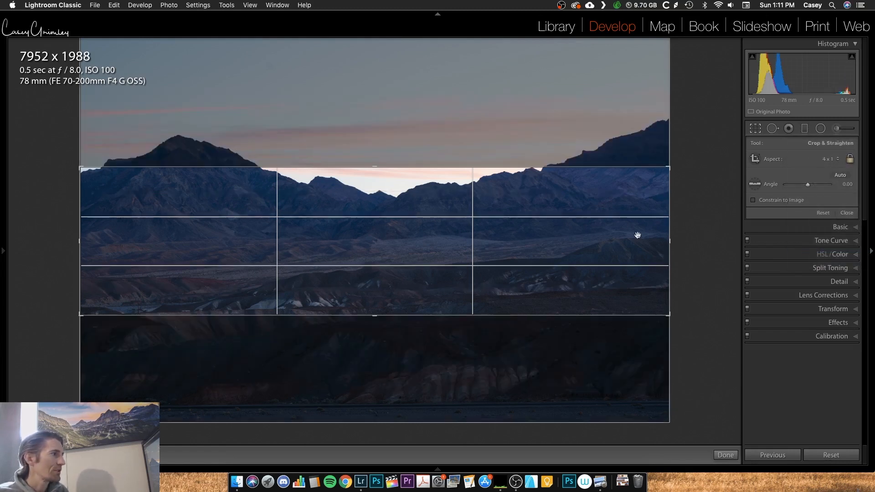
{"action": "left_click_drag", "start_coordinate": [490, 217], "coordinate": [505, 262]}
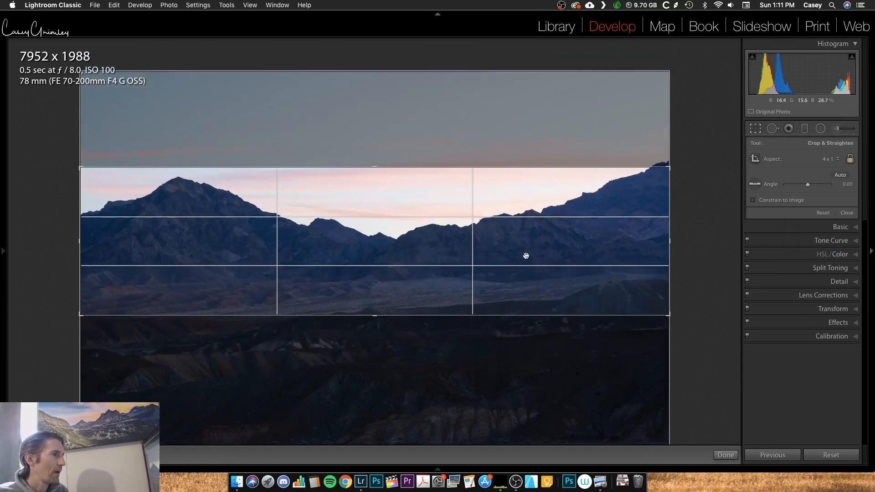
Set the crop's aspect ratio to 2 x 1 and enlarge the crop to the photo's full width
{"action": "left_click", "coordinate": [825, 159]}
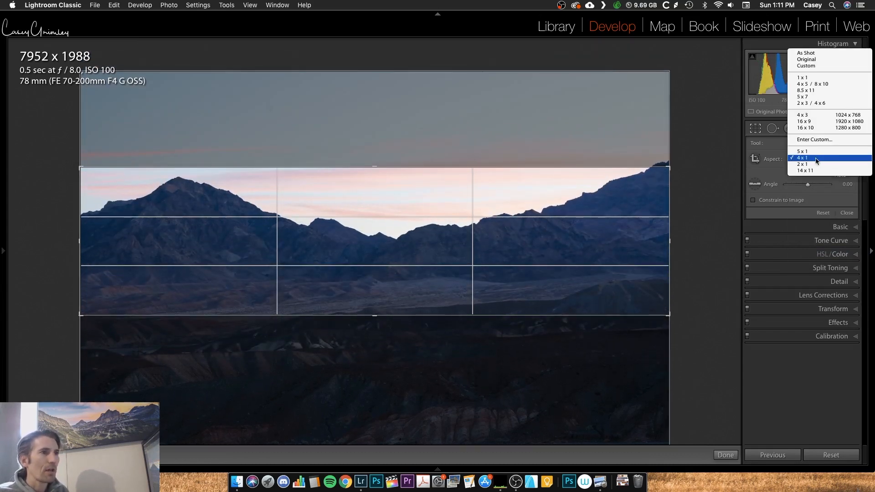
{"action": "left_click", "coordinate": [822, 164]}
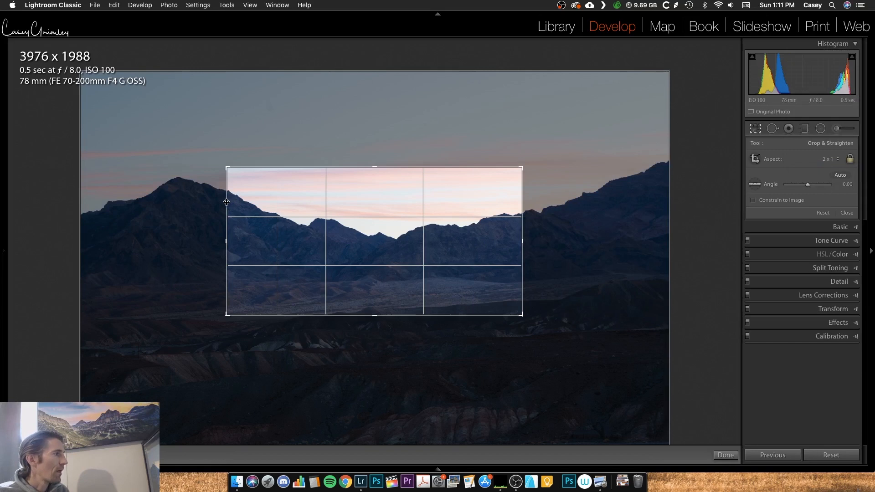
{"action": "left_click_drag", "start_coordinate": [229, 201], "coordinate": [82, 200]}
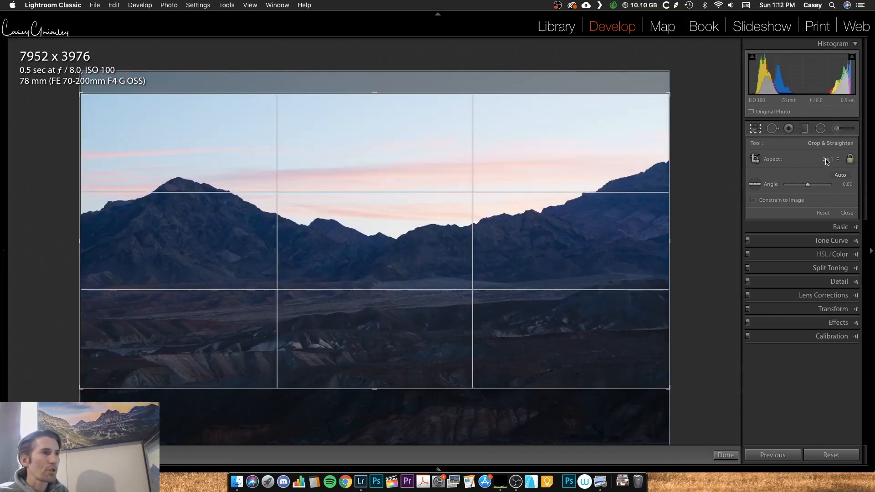
Activate the Straighten tool and reset the crop to the full original frame
{"action": "left_click", "coordinate": [754, 185]}
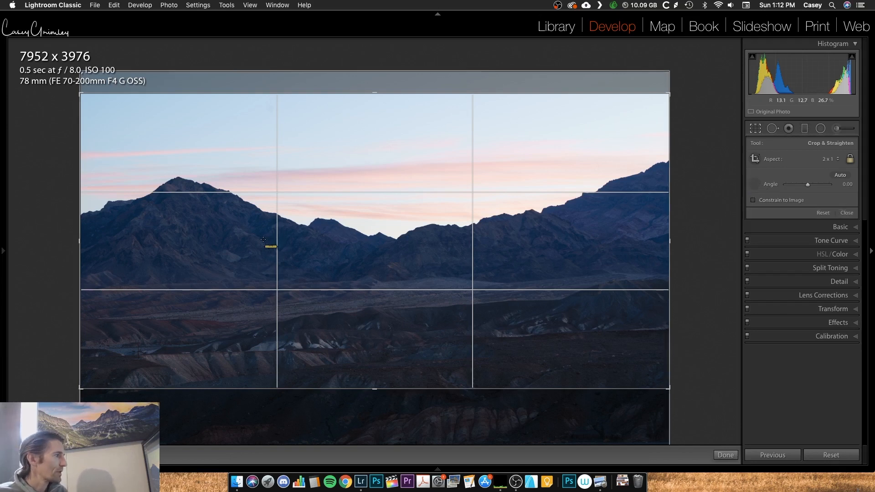
{"action": "left_click", "coordinate": [718, 229]}
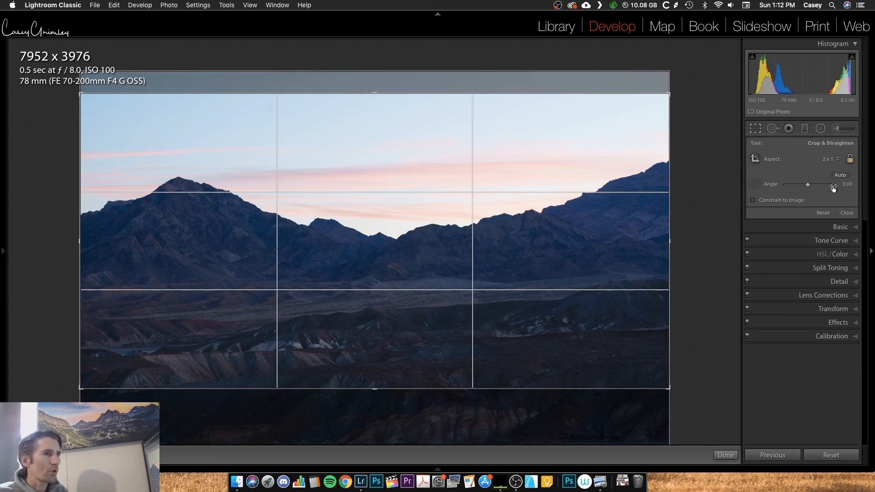
{"action": "left_click", "coordinate": [822, 213]}
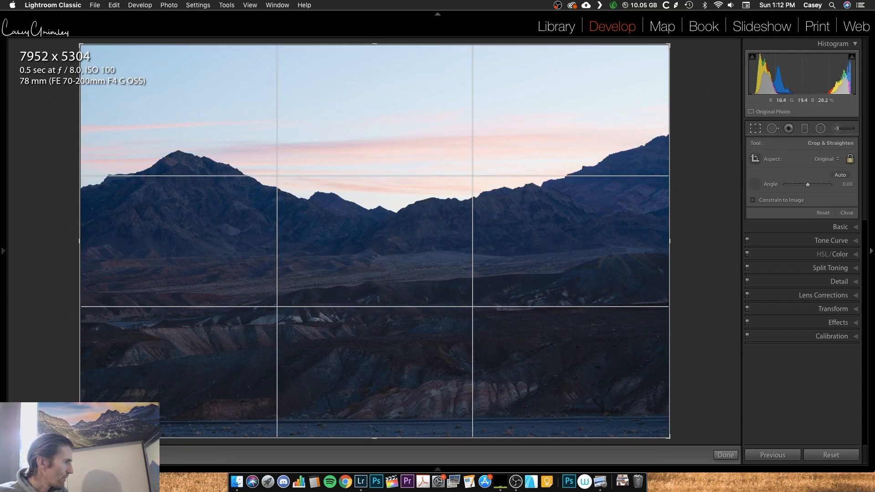
Straighten the photo along the road at its lower edge and fine-tune the crop angle to about 0.46
{"action": "left_click_drag", "start_coordinate": [91, 423], "coordinate": [621, 418]}
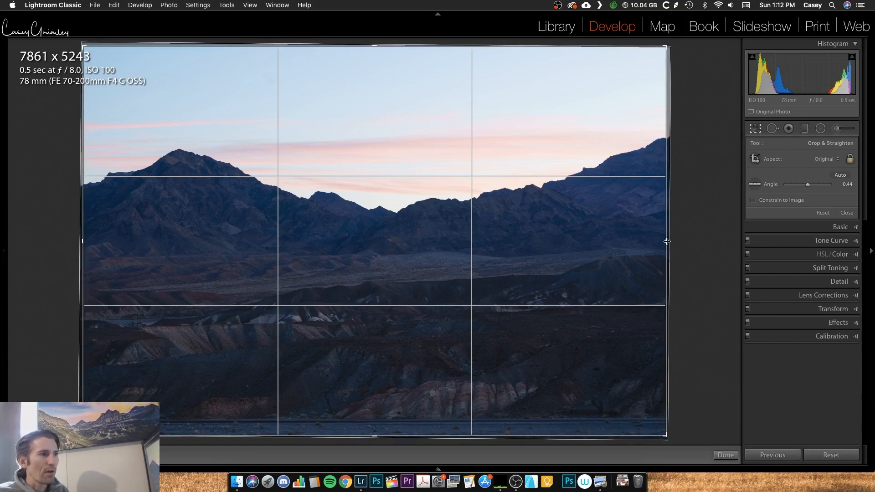
{"action": "left_click_drag", "start_coordinate": [682, 240], "coordinate": [684, 239]}
{"action": "left_click_drag", "start_coordinate": [808, 187], "coordinate": [807, 185]}
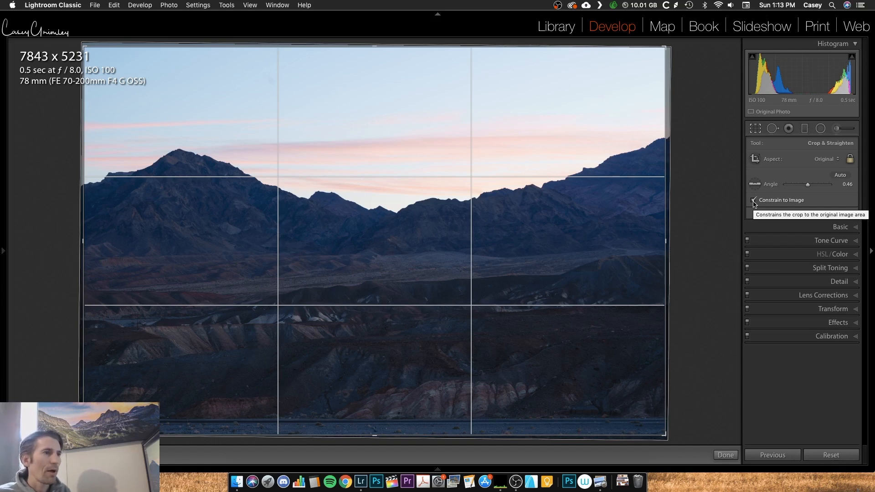
Switch to the Spot Removal tool and set the clone brush size to 77
{"action": "left_click", "coordinate": [772, 128]}
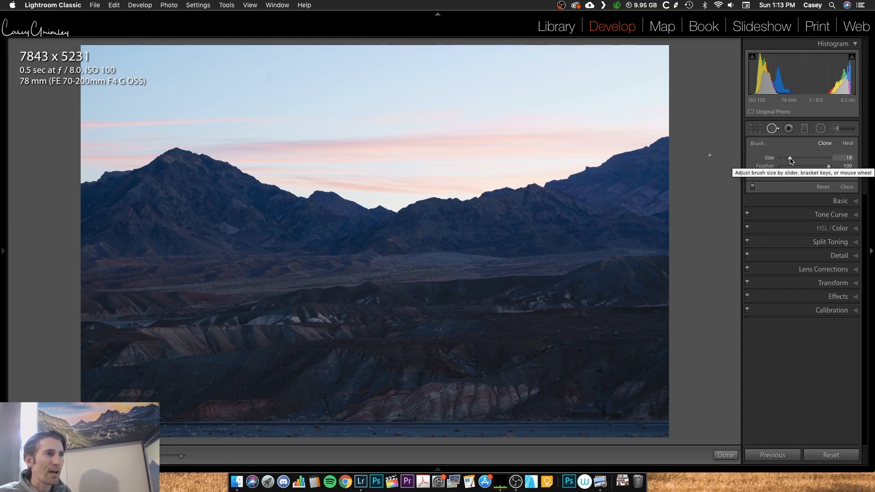
{"action": "mouse_move", "coordinate": [790, 160]}
{"action": "left_mouse_down"}
{"action": "mouse_move", "coordinate": [816, 163]}
{"action": "mouse_move", "coordinate": [798, 162]}
{"action": "left_mouse_up"}
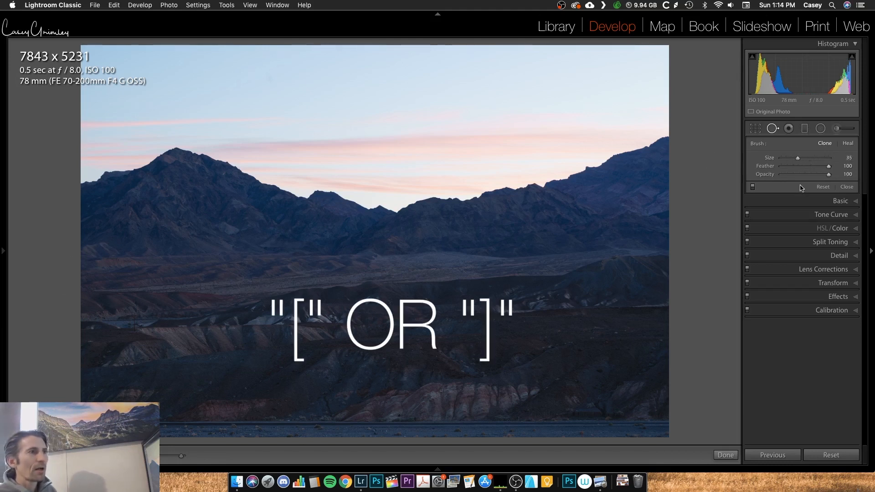
{"action": "key", "text": "bracketleft"}
{"action": "key", "text": "bracketright"}
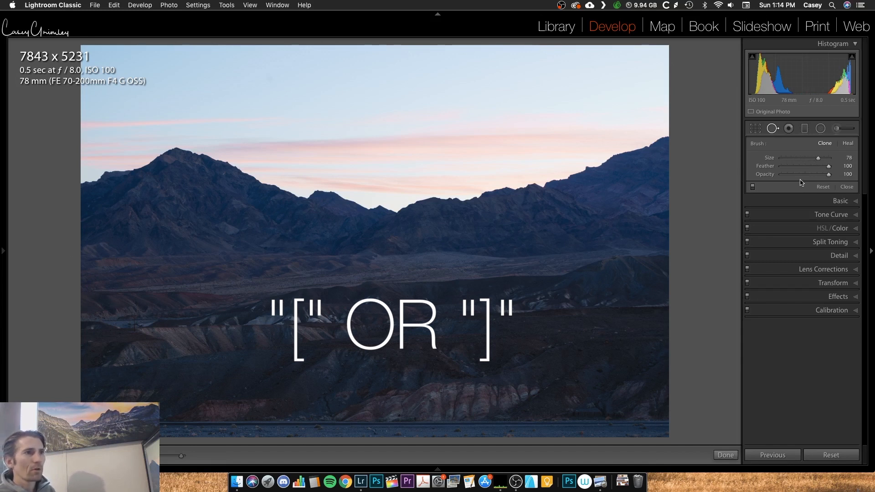
{"action": "key", "text": "bracketleft"}
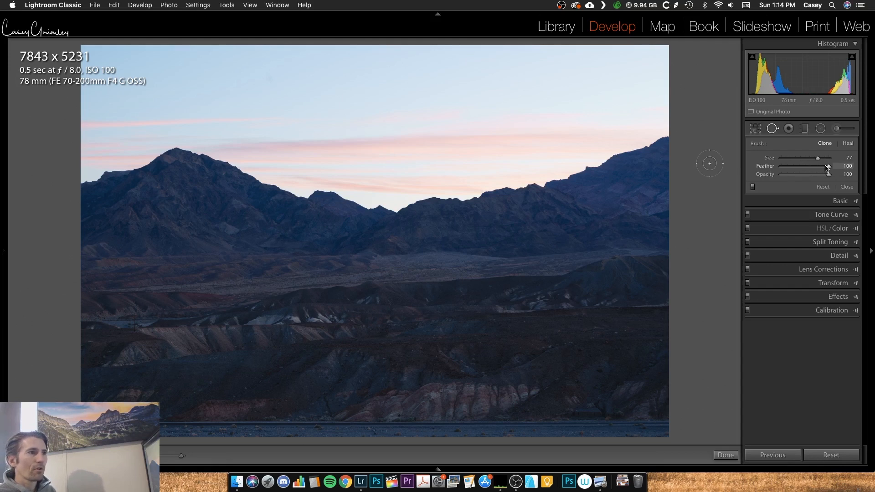
Try a feather of 90 on the clone brush, and set the feather back to 100 with the opacity at 100
{"action": "mouse_move", "coordinate": [825, 165]}
{"action": "left_mouse_down"}
{"action": "mouse_move", "coordinate": [783, 166]}
{"action": "mouse_move", "coordinate": [826, 169]}
{"action": "left_mouse_up"}
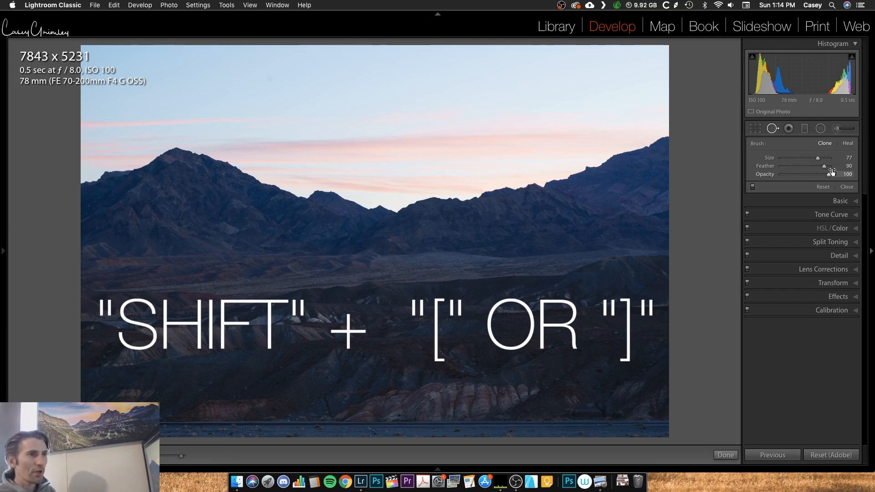
{"action": "key", "text": "shift+bracketleft"}
{"action": "key", "text": "shift+bracketleft"}
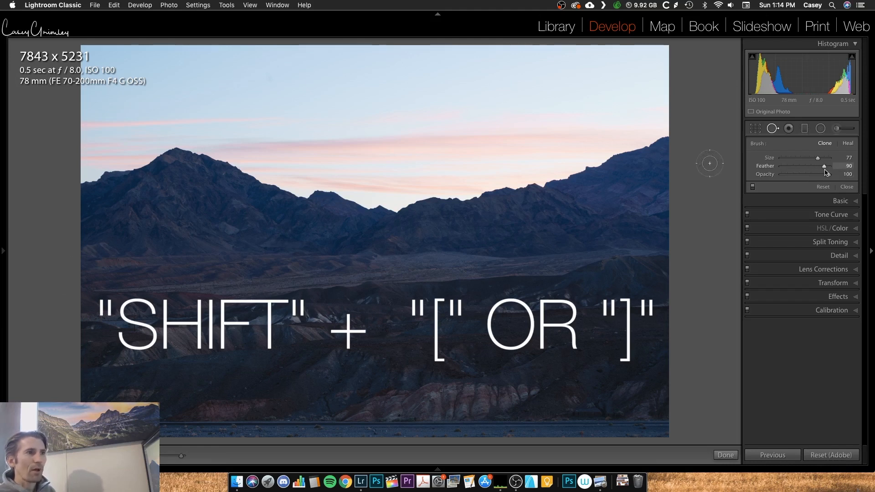
{"action": "key", "text": "shift+bracketright"}
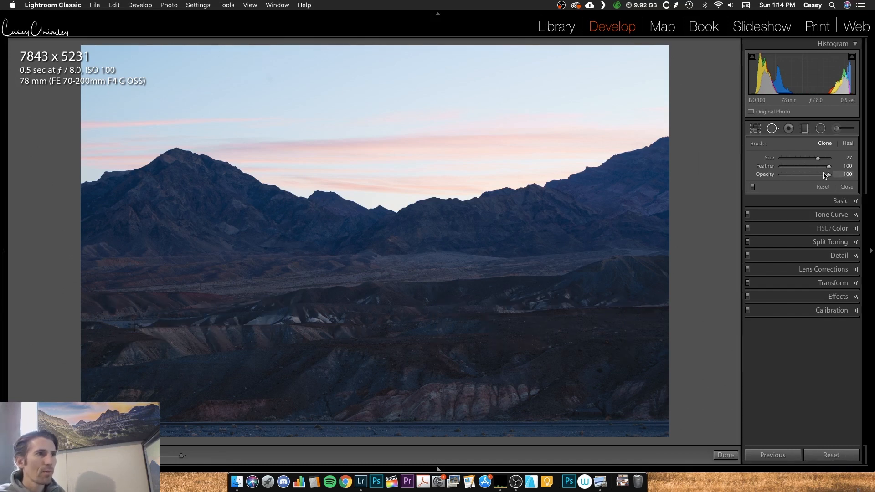
{"action": "mouse_move", "coordinate": [827, 175]}
{"action": "left_mouse_down"}
{"action": "mouse_move", "coordinate": [798, 175]}
{"action": "mouse_move", "coordinate": [827, 175]}
{"action": "left_mouse_up"}
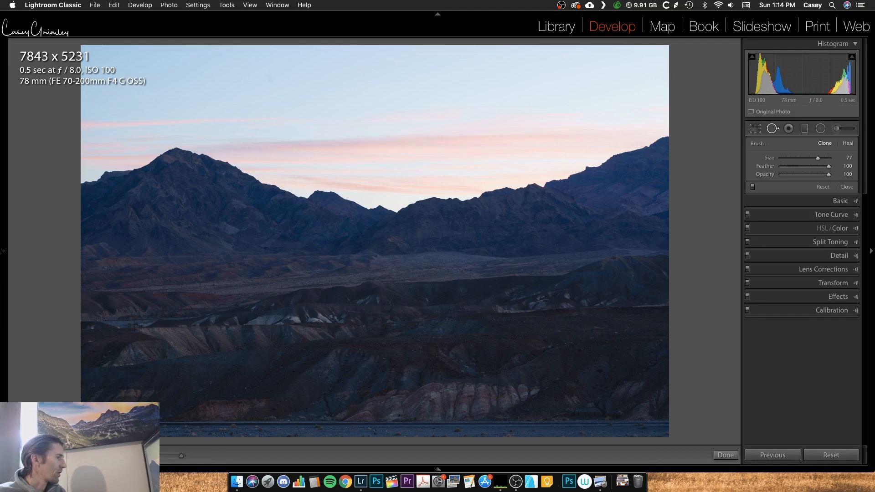
Visualize spots with a slightly higher threshold, clone out the dust spot in the upper sky at size 78, and return to the normal view
{"action": "key", "text": "a"}
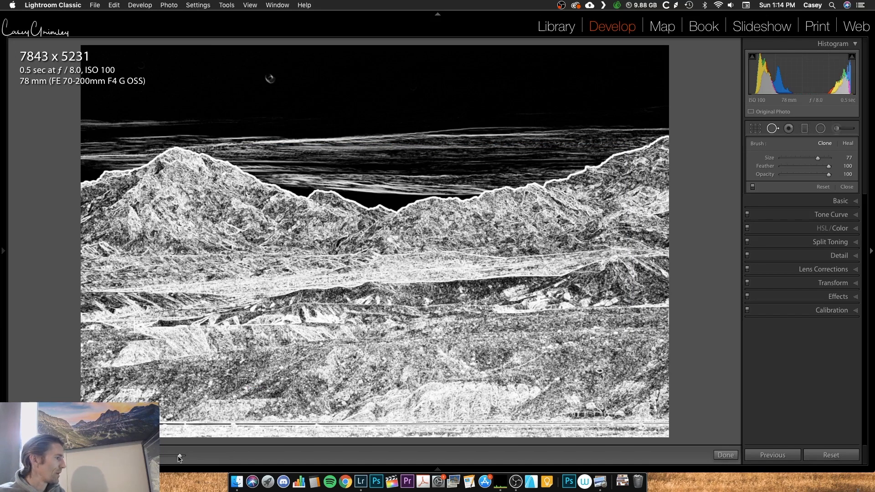
{"action": "mouse_move", "coordinate": [179, 456]}
{"action": "left_mouse_down"}
{"action": "mouse_move", "coordinate": [157, 456]}
{"action": "mouse_move", "coordinate": [182, 458]}
{"action": "left_mouse_up"}
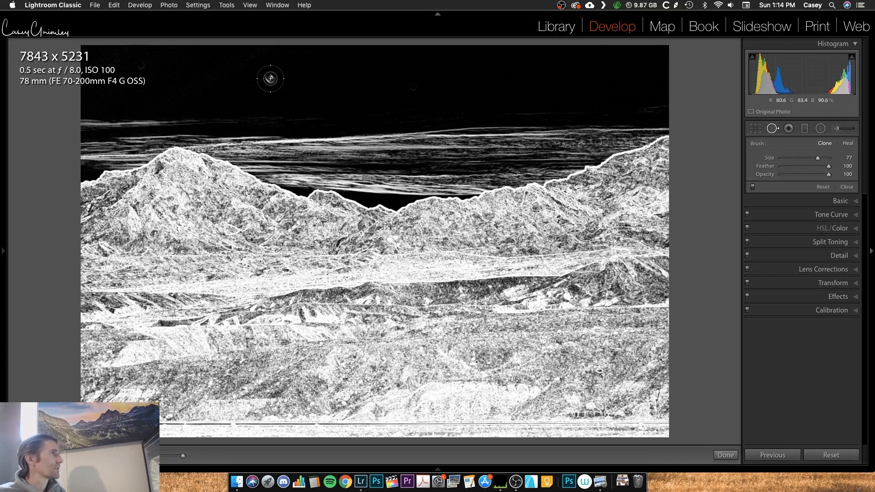
{"action": "scroll", "coordinate": [270, 78], "scroll_direction": "up", "scroll_amount": 1}
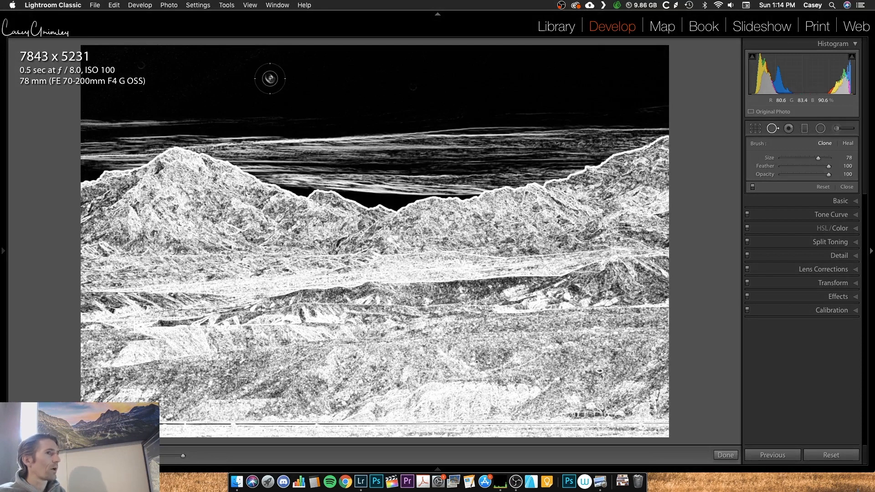
{"action": "left_click", "coordinate": [270, 79]}
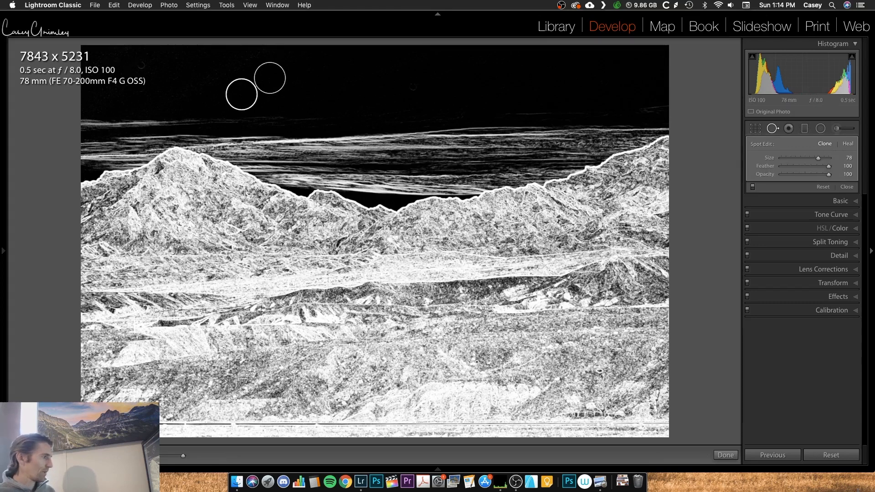
{"action": "key", "text": "ctrl+Down"}
{"action": "key", "text": "ctrl+Down"}
{"action": "key", "text": "a"}
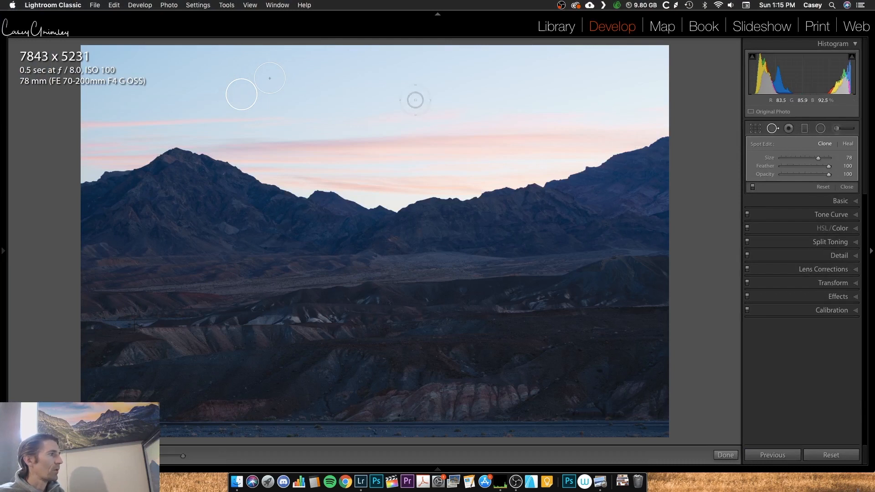
Try Heal mode on the sky spot, return it to Clone, and check the result with spots visualized before deselecting it
{"action": "left_click", "coordinate": [847, 144]}
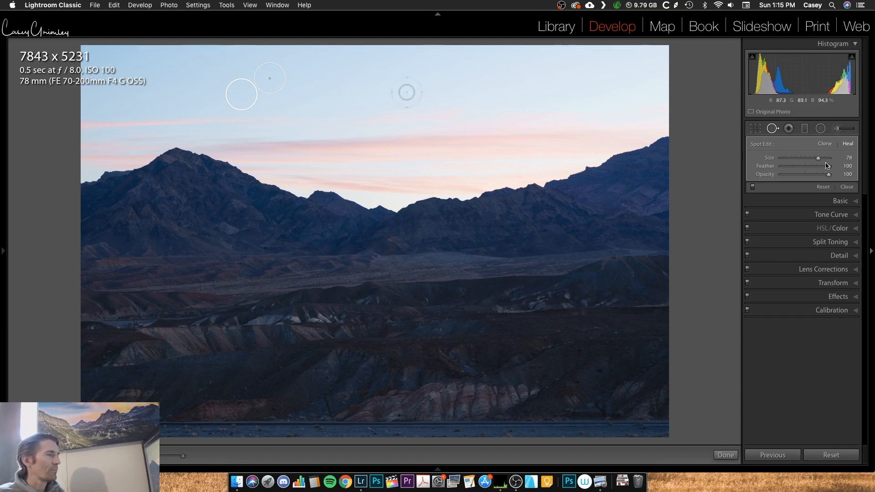
{"action": "left_click", "coordinate": [824, 144]}
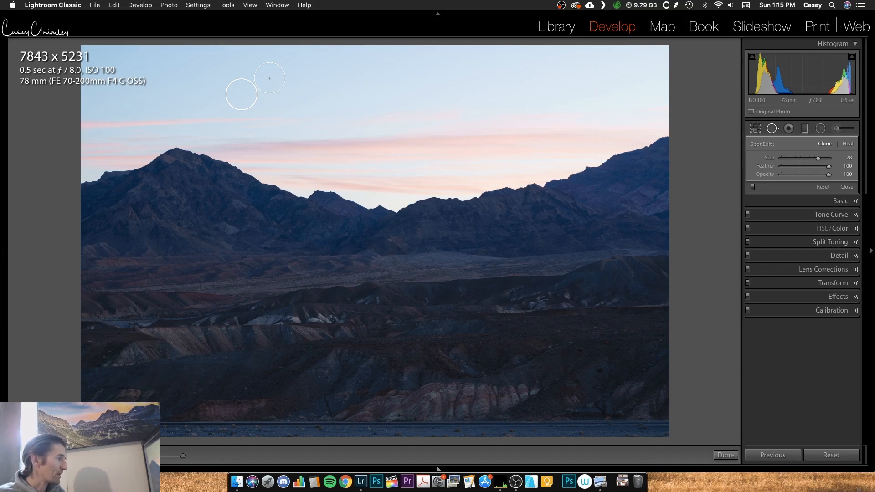
{"action": "left_click", "coordinate": [118, 455]}
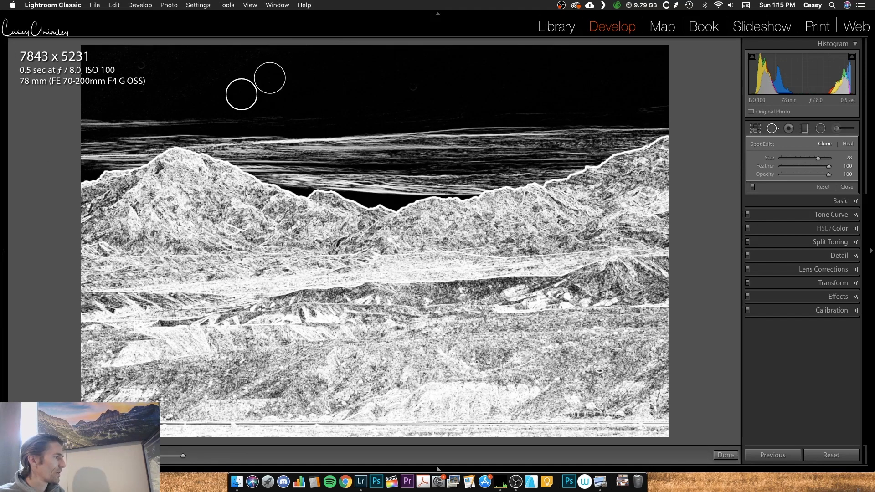
{"action": "left_click", "coordinate": [118, 455]}
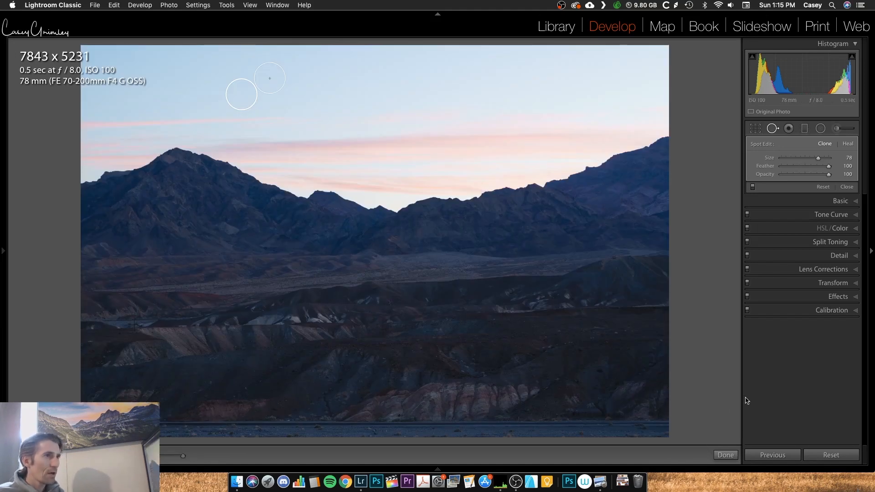
{"action": "key", "text": "Escape"}
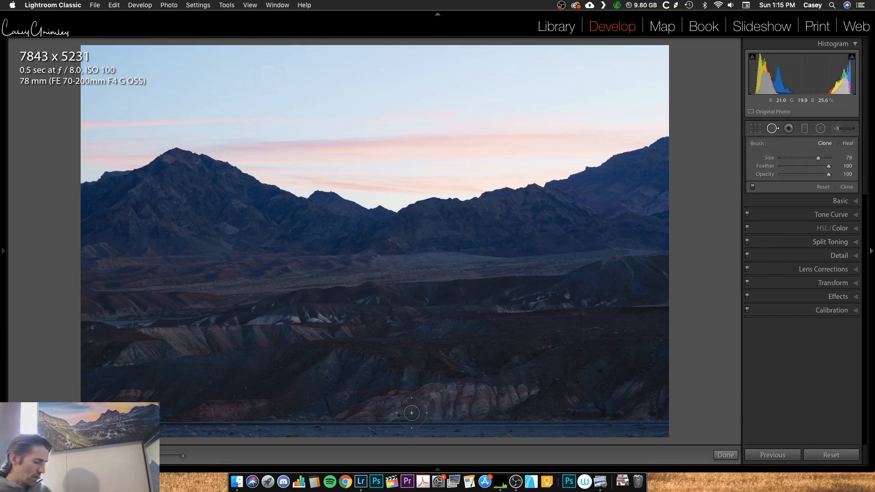
Clone out the small white rock in the gravel below the road with a brush size of 21
{"action": "key", "text": "super+equal"}
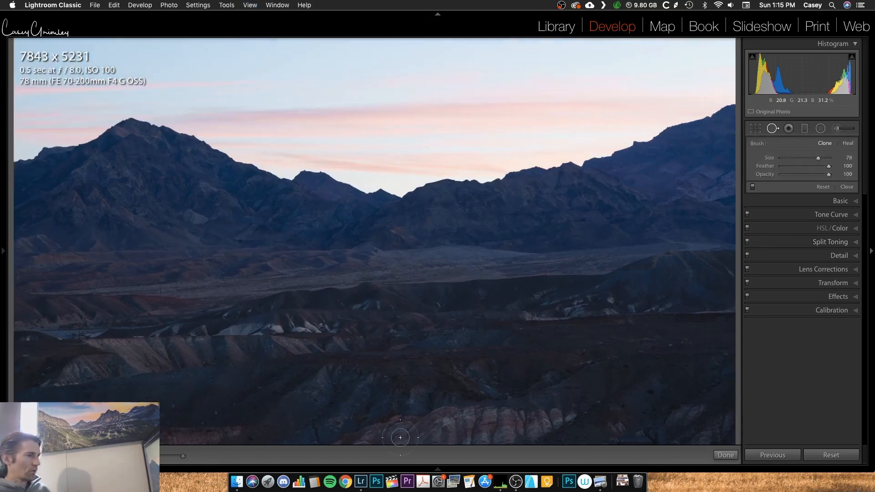
{"action": "key", "text": "super+equal"}
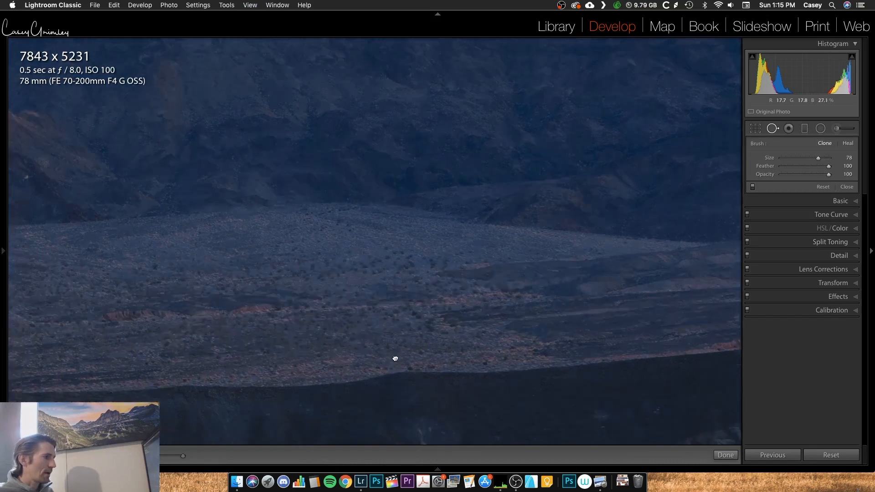
{"action": "scroll", "coordinate": [395, 358], "scroll_direction": "down", "scroll_amount": 10}
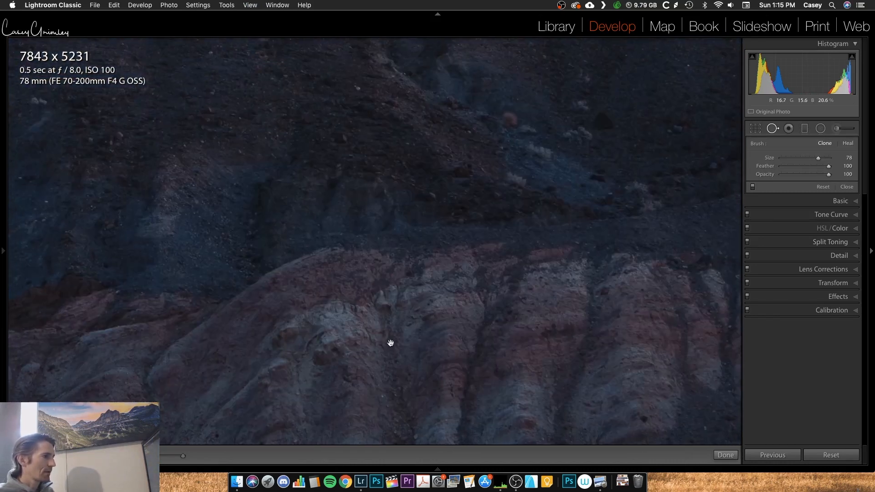
{"action": "scroll", "coordinate": [390, 342], "scroll_direction": "up", "scroll_amount": 10}
{"action": "scroll", "coordinate": [391, 166], "scroll_direction": "left", "scroll_amount": 2}
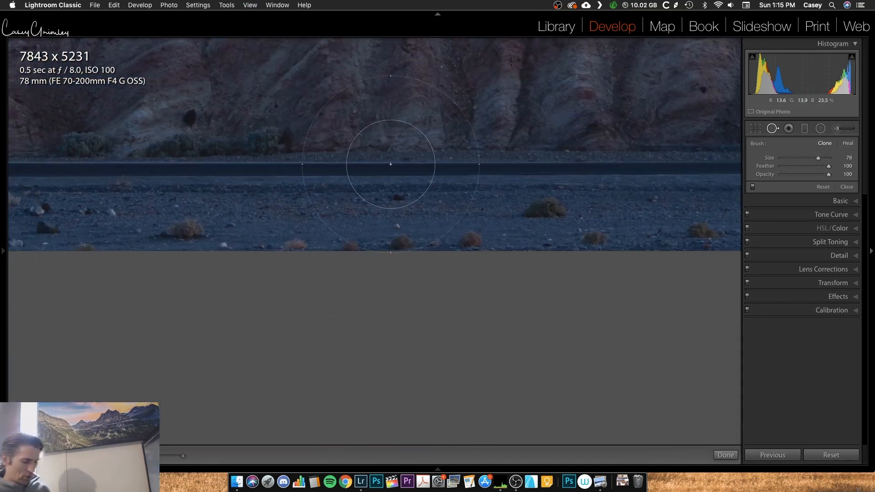
{"action": "scroll", "coordinate": [406, 211], "scroll_direction": "down", "scroll_amount": 4}
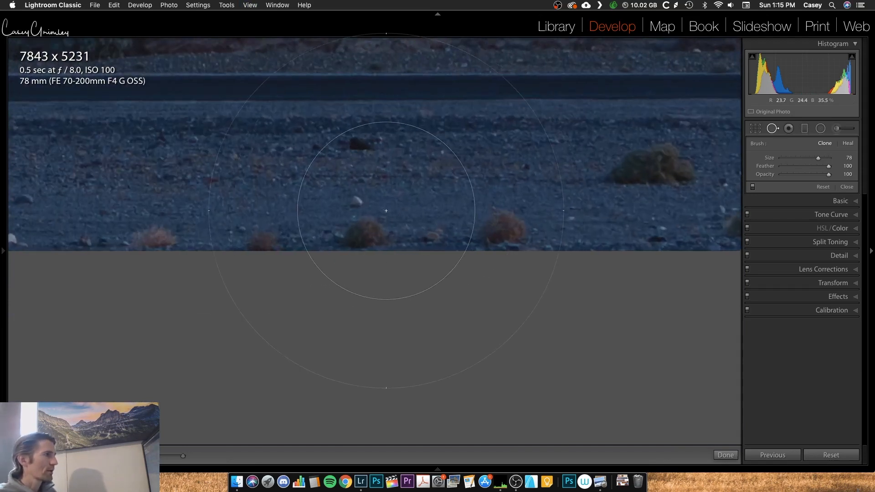
{"action": "mouse_move", "coordinate": [389, 204]}
{"action": "left_mouse_down"}
{"action": "mouse_move", "coordinate": [412, 224]}
{"action": "mouse_move", "coordinate": [415, 250]}
{"action": "left_mouse_up"}
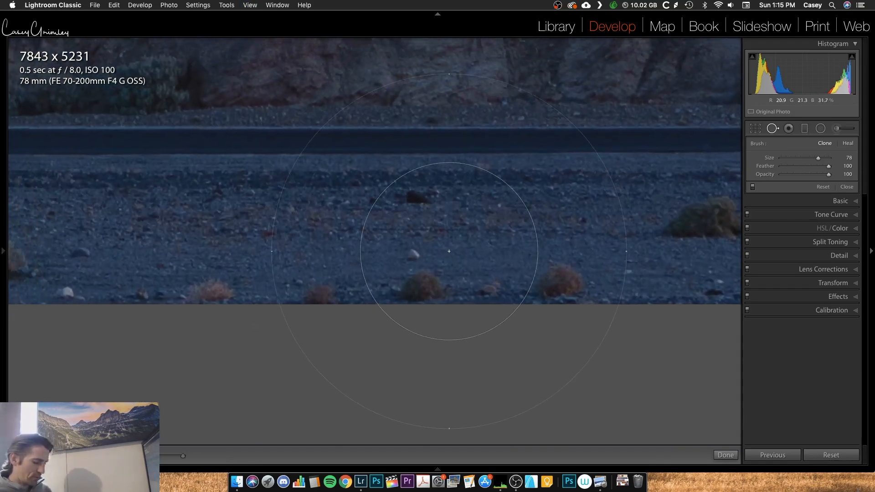
{"action": "scroll", "coordinate": [401, 228], "scroll_direction": "down", "scroll_amount": 1}
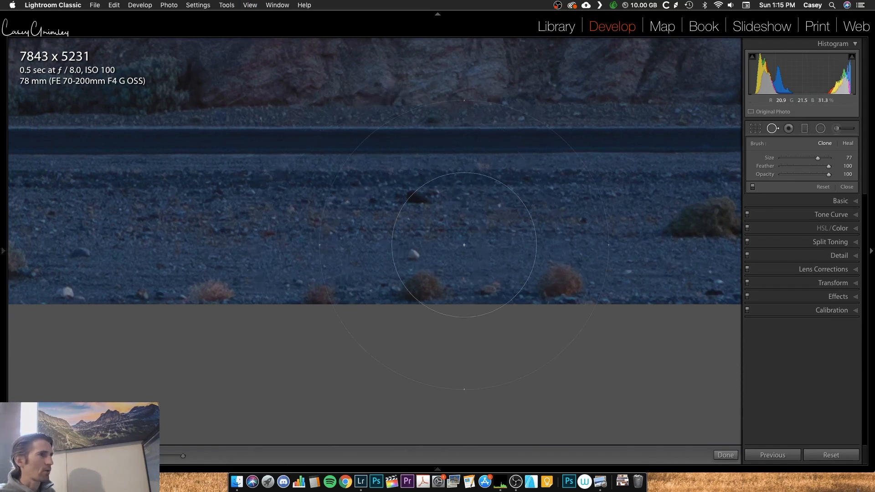
{"action": "left_click_drag", "start_coordinate": [819, 158], "coordinate": [788, 158]}
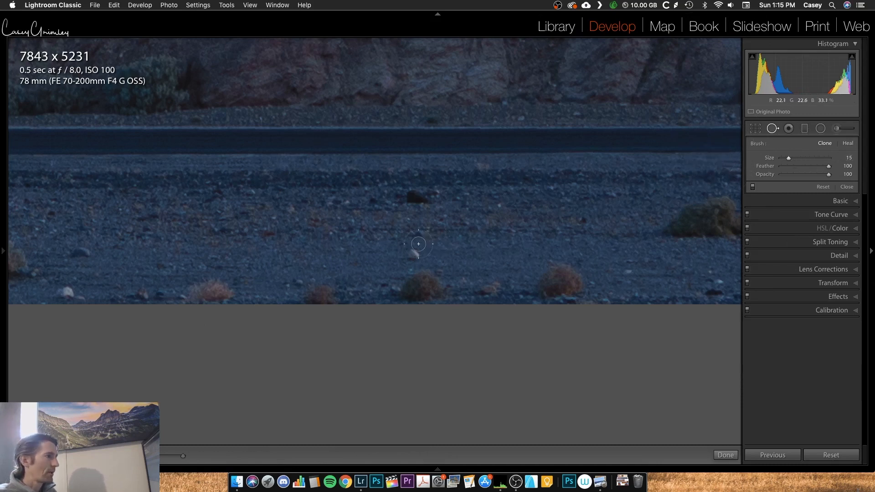
{"action": "scroll", "coordinate": [414, 256], "scroll_direction": "up", "scroll_amount": 1}
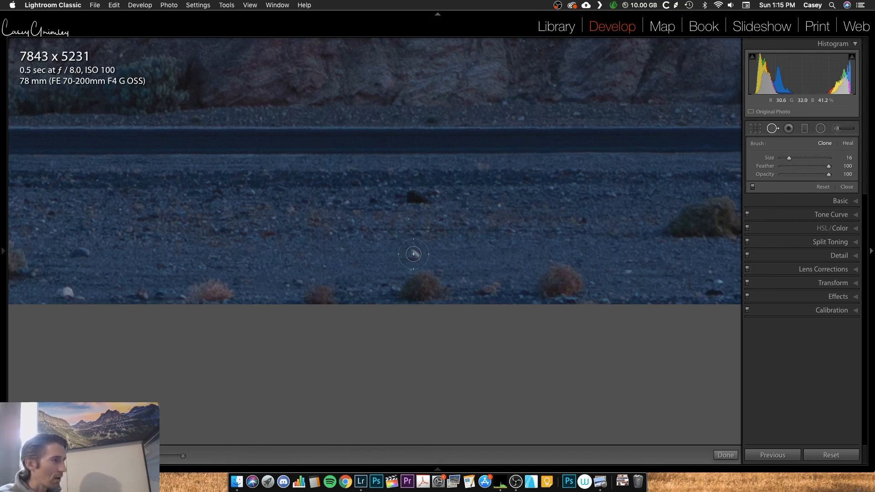
{"action": "scroll", "coordinate": [413, 254], "scroll_direction": "down", "scroll_amount": 1}
{"action": "scroll", "coordinate": [412, 254], "scroll_direction": "up", "scroll_amount": 7}
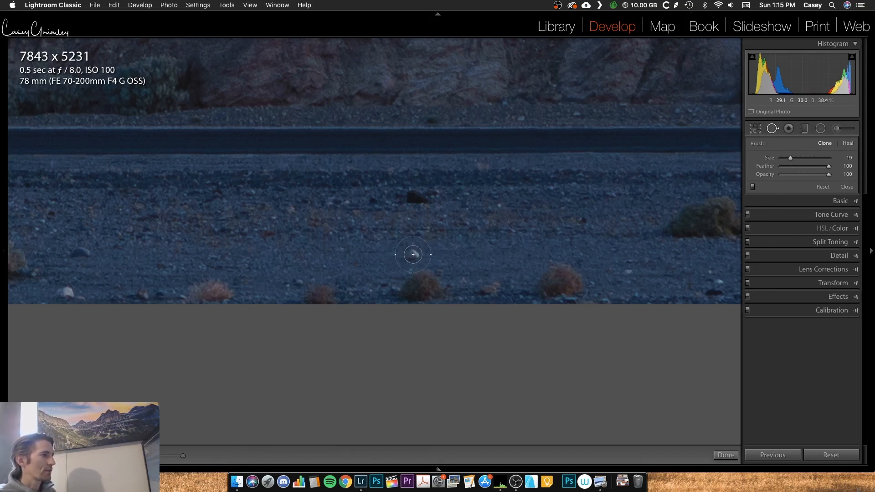
{"action": "scroll", "coordinate": [413, 256], "scroll_direction": "down", "scroll_amount": 3}
{"action": "left_click", "coordinate": [412, 255]}
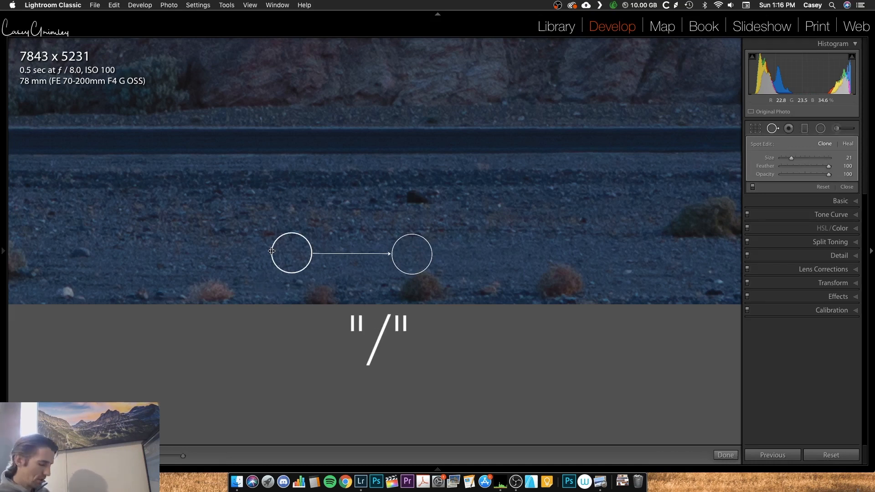
Cycle through alternative source areas for the rock's clone spot and place the source on clean gravel just to its right
{"action": "key", "text": "slash"}
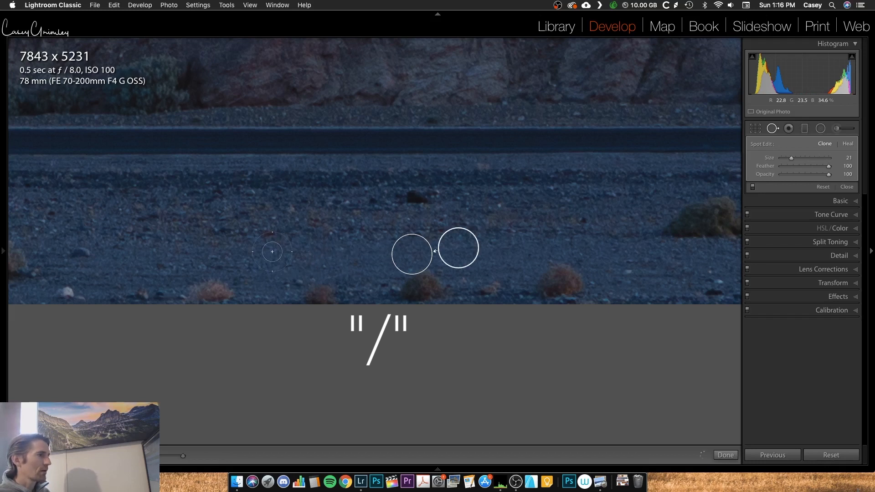
{"action": "key", "text": "slash"}
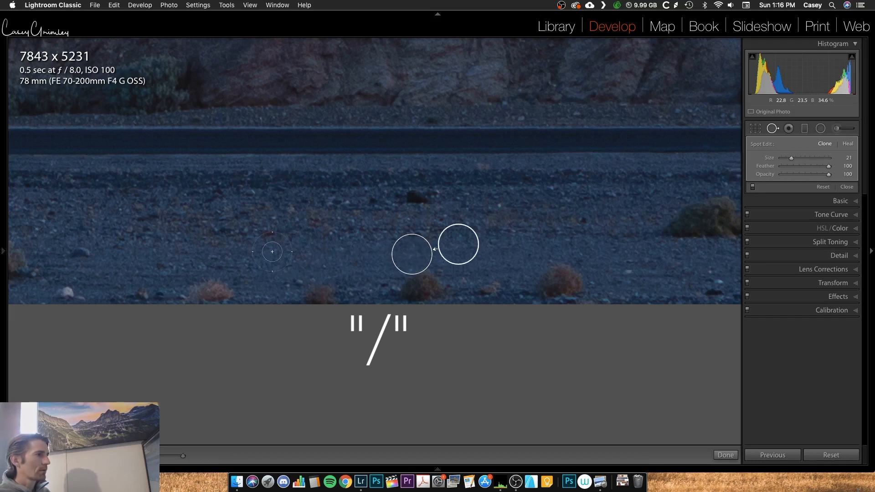
{"action": "key", "text": "slash"}
{"action": "key", "text": "slash"}
{"action": "key", "text": "slash"}
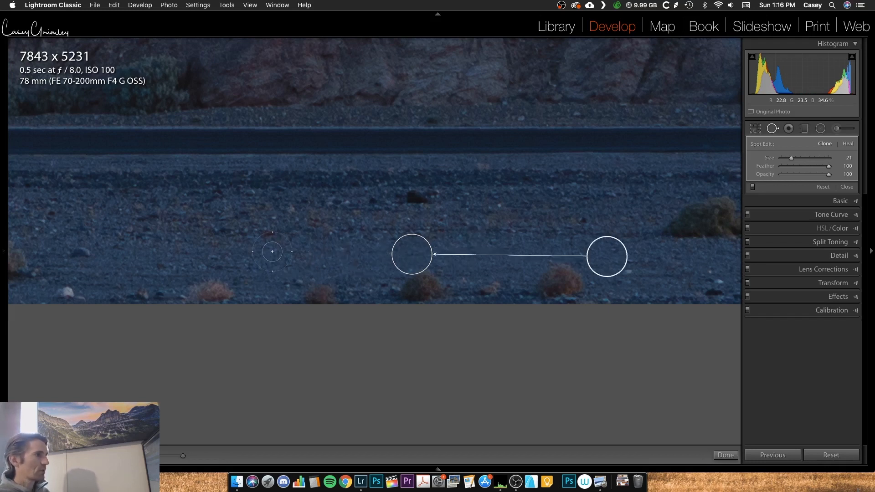
{"action": "key", "text": "slash"}
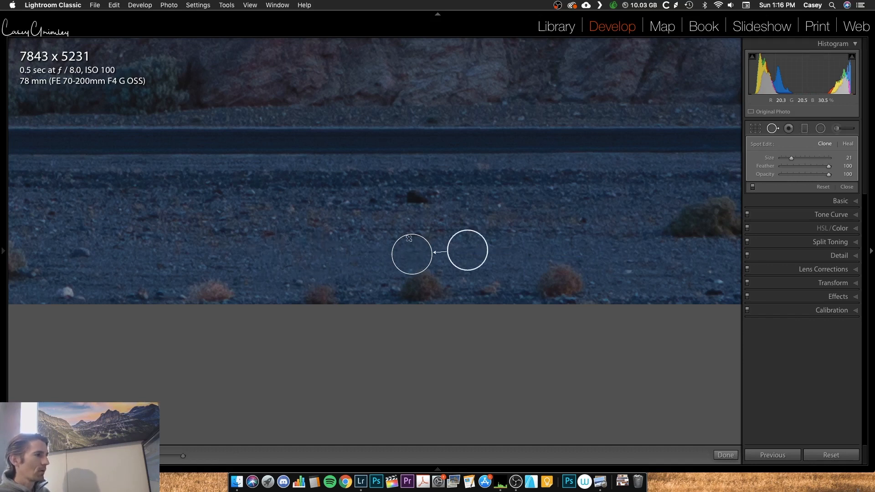
{"action": "mouse_move", "coordinate": [469, 252]}
{"action": "left_mouse_down"}
{"action": "mouse_move", "coordinate": [509, 242]}
{"action": "mouse_move", "coordinate": [497, 254]}
{"action": "mouse_move", "coordinate": [527, 255]}
{"action": "mouse_move", "coordinate": [412, 243]}
{"action": "mouse_move", "coordinate": [203, 263]}
{"action": "mouse_move", "coordinate": [129, 261]}
{"action": "mouse_move", "coordinate": [307, 266]}
{"action": "mouse_move", "coordinate": [476, 253]}
{"action": "left_mouse_up"}
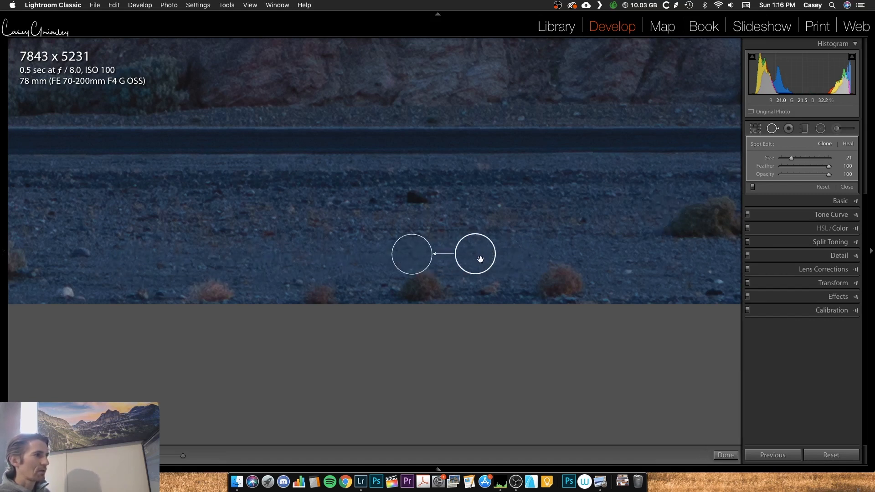
Try Heal mode on the rock spot, return it to Clone, and move the source slightly farther right along the gravel
{"action": "left_click", "coordinate": [850, 143]}
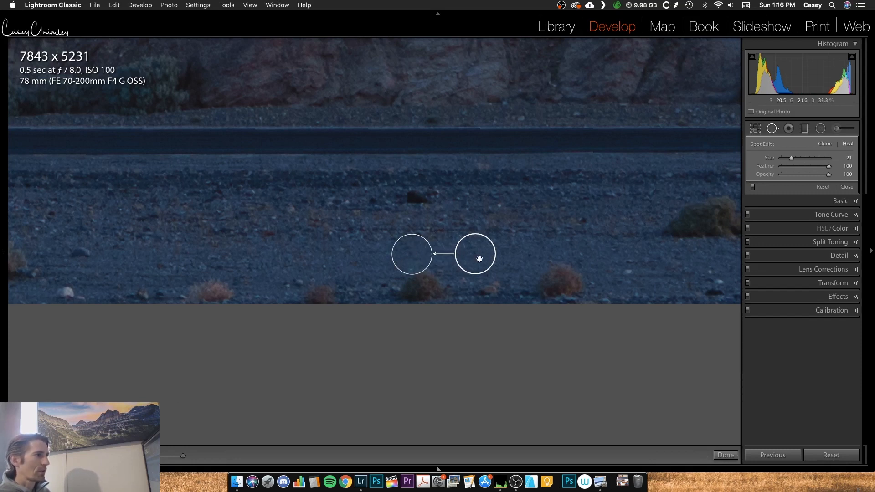
{"action": "mouse_move", "coordinate": [486, 261]}
{"action": "left_mouse_down"}
{"action": "mouse_move", "coordinate": [352, 266]}
{"action": "mouse_move", "coordinate": [511, 261]}
{"action": "left_mouse_up"}
{"action": "left_click", "coordinate": [825, 144]}
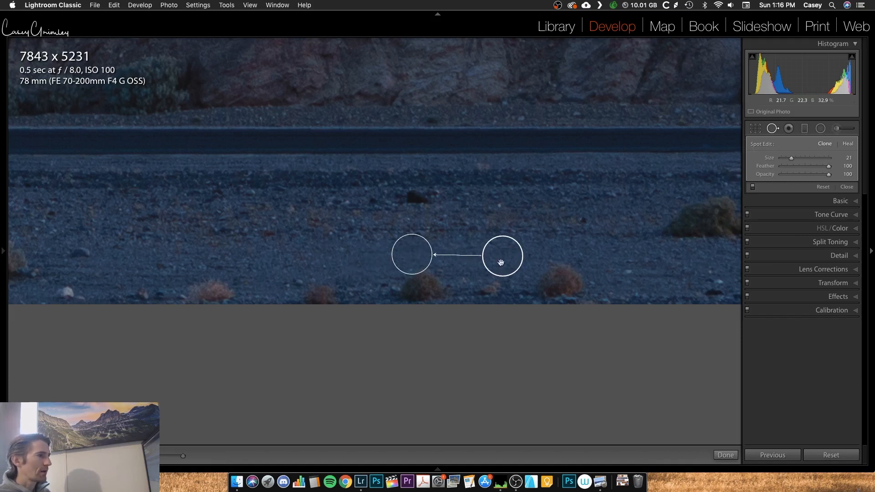
{"action": "left_click_drag", "start_coordinate": [507, 261], "coordinate": [501, 261]}
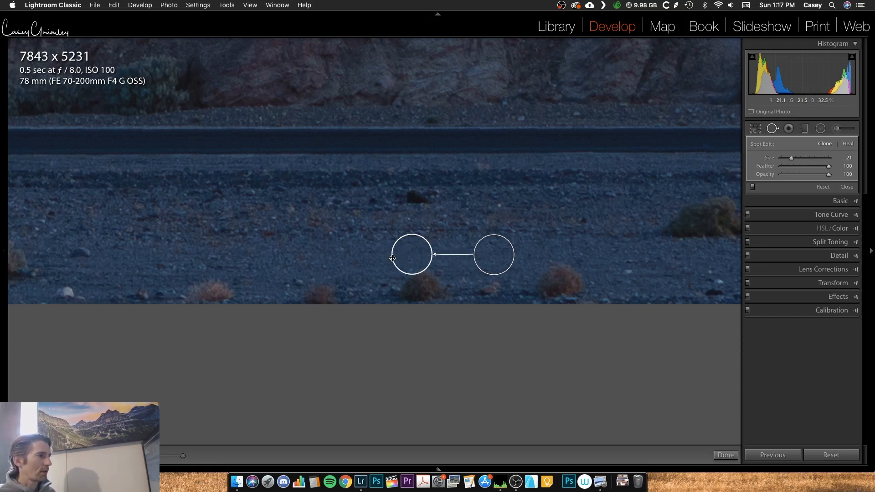
Resize the rock's clone spot to 17 and set its feather to 0
{"action": "left_click_drag", "start_coordinate": [392, 258], "coordinate": [417, 263]}
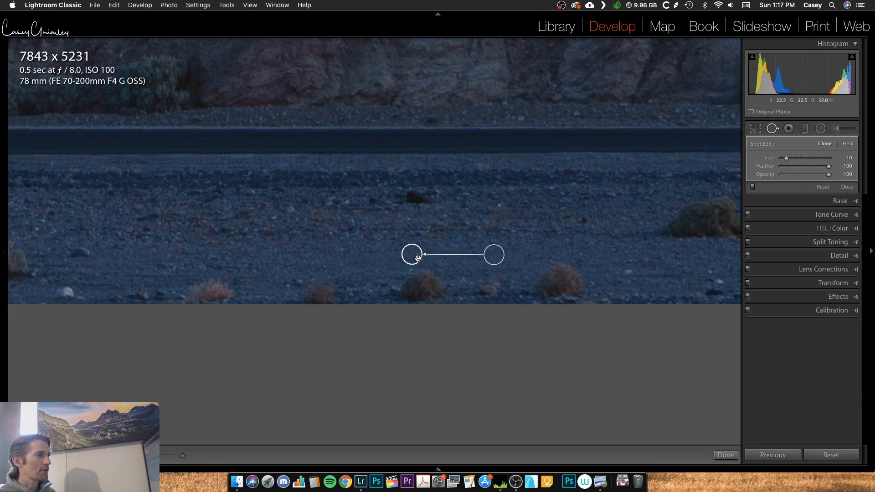
{"action": "left_click_drag", "start_coordinate": [501, 262], "coordinate": [506, 265]}
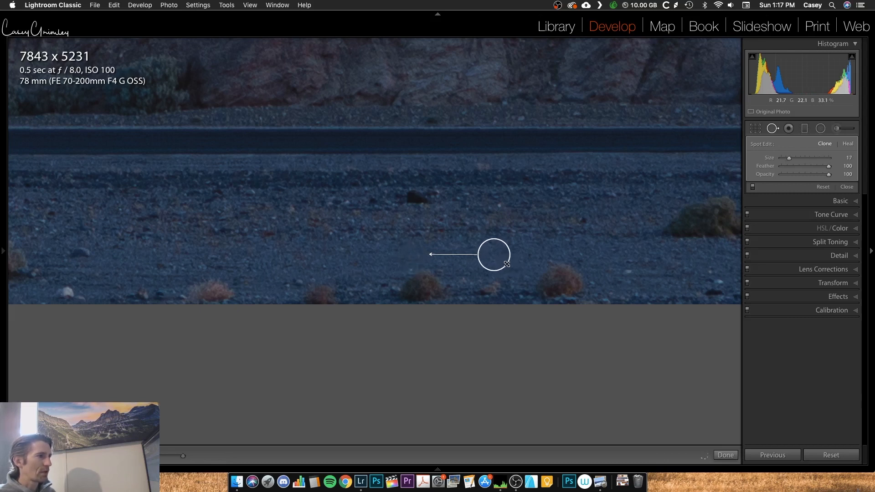
{"action": "left_click_drag", "start_coordinate": [828, 166], "coordinate": [827, 167]}
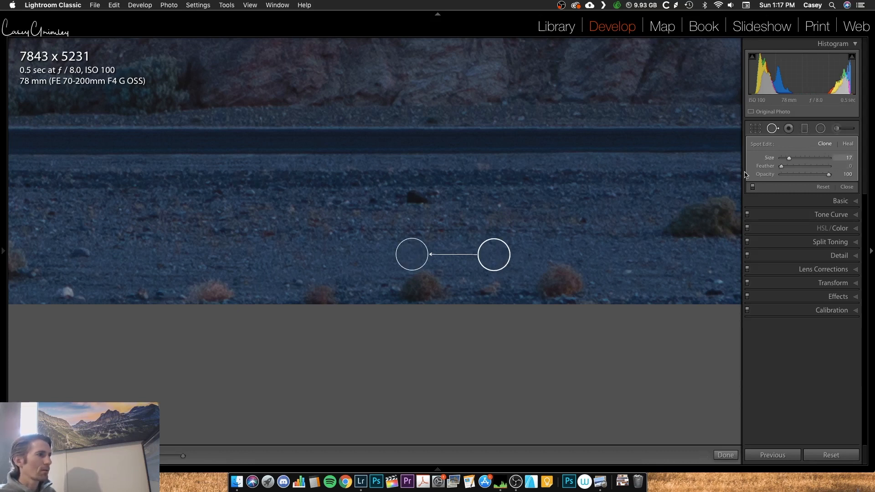
Deselect the rock's clone spot, finish Spot Removal to view the clean gravel, and reactivate the tool
{"action": "left_click", "coordinate": [560, 325]}
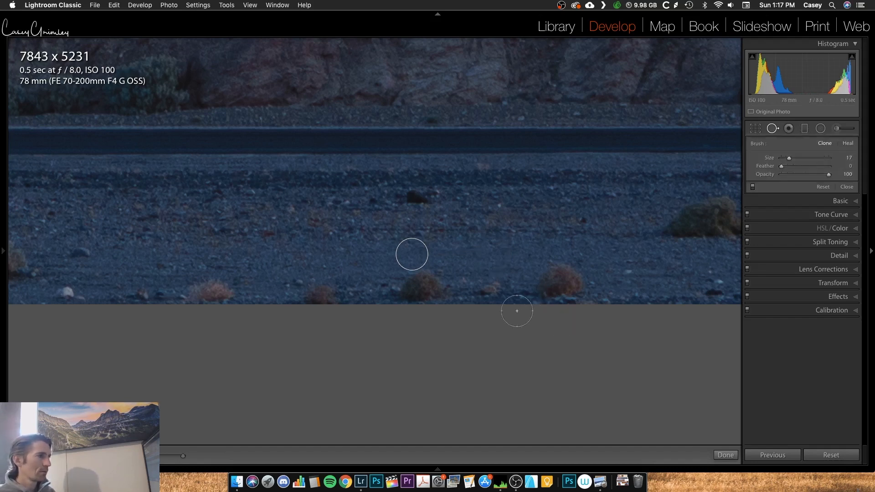
{"action": "left_click", "coordinate": [726, 454]}
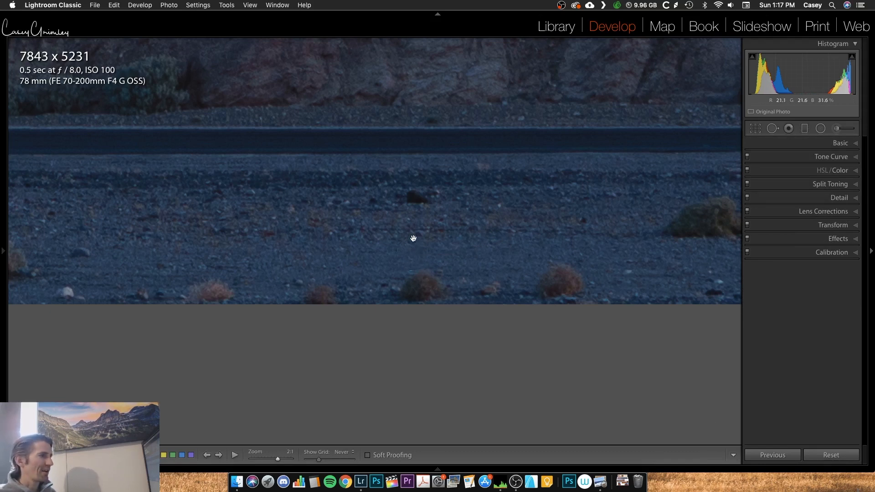
{"action": "key", "text": "q"}
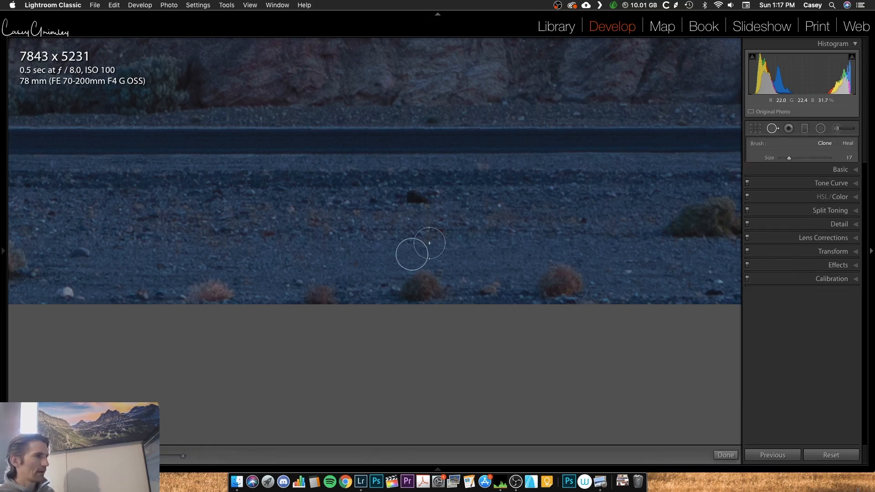
Reselect the rock's clone spot, set its feather to 100, try lower opacities, and return opacity to 100
{"action": "left_click", "coordinate": [411, 253]}
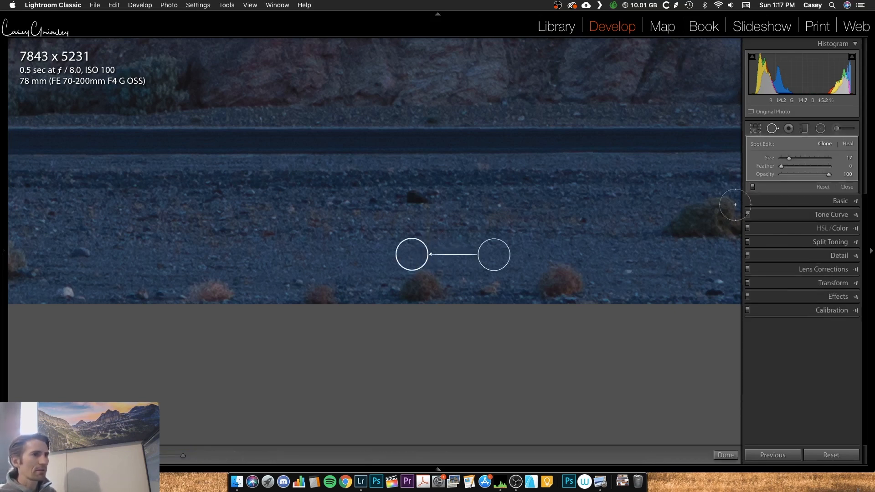
{"action": "left_click_drag", "start_coordinate": [781, 166], "coordinate": [804, 178]}
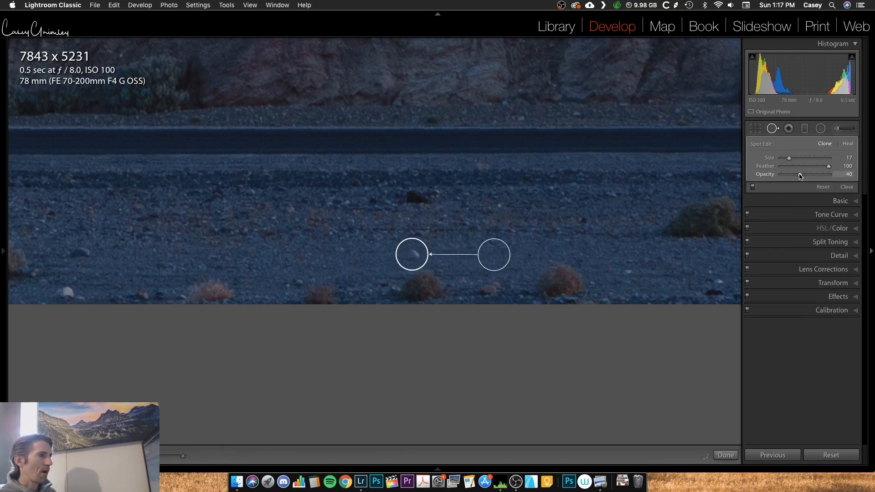
{"action": "left_click_drag", "start_coordinate": [811, 176], "coordinate": [816, 178]}
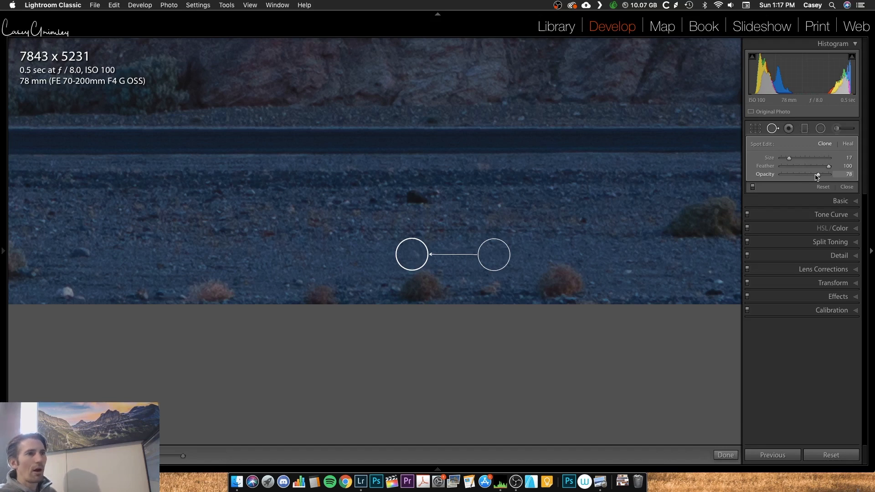
{"action": "left_click_drag", "start_coordinate": [826, 176], "coordinate": [832, 174]}
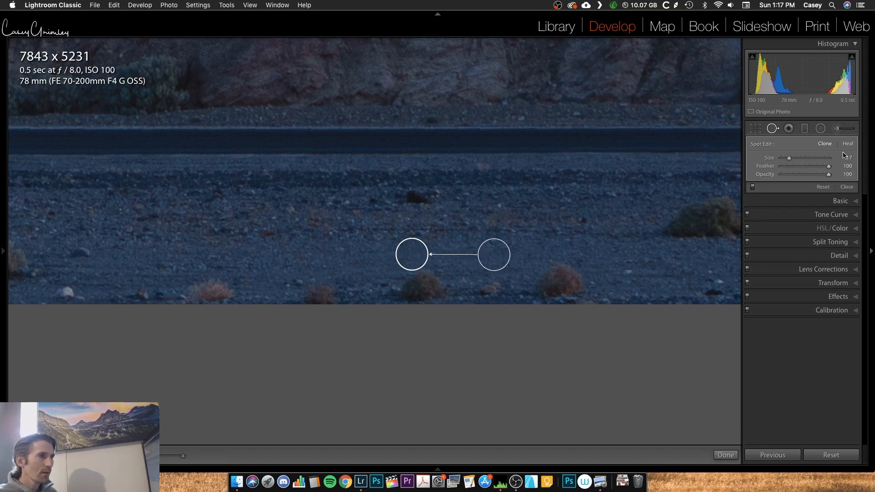
{"action": "key", "text": "Return"}
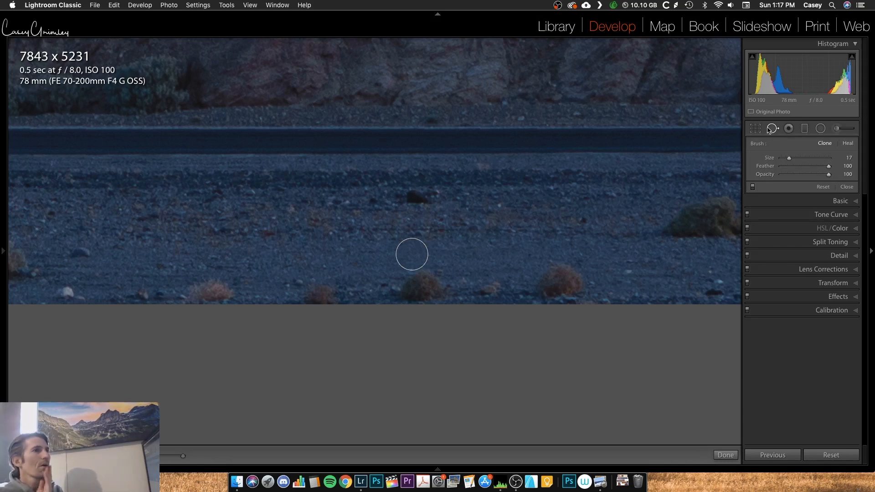
Try Red Eye Correction on the dark rock in the gravel, dismissing the alert and checking the Pet Eye option
{"action": "left_click", "coordinate": [788, 129]}
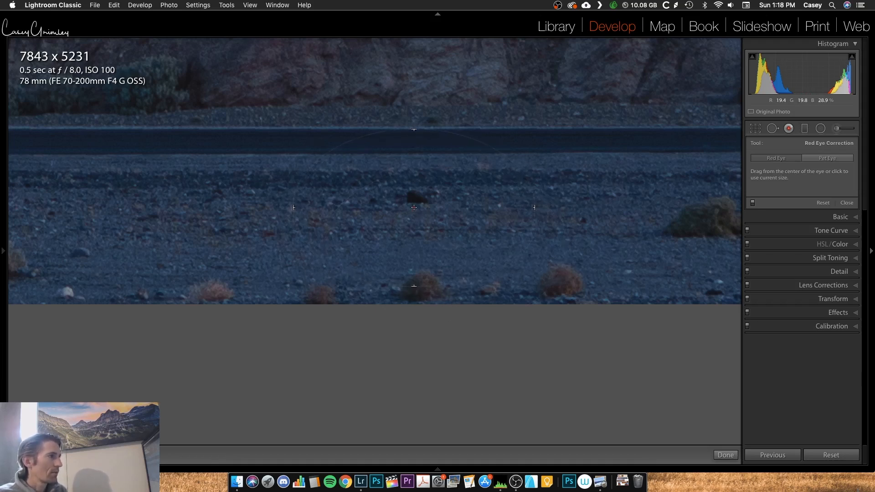
{"action": "mouse_move", "coordinate": [416, 195]}
{"action": "left_mouse_down"}
{"action": "mouse_move", "coordinate": [455, 184]}
{"action": "mouse_move", "coordinate": [445, 175]}
{"action": "mouse_move", "coordinate": [449, 183]}
{"action": "mouse_move", "coordinate": [440, 182]}
{"action": "left_mouse_up"}
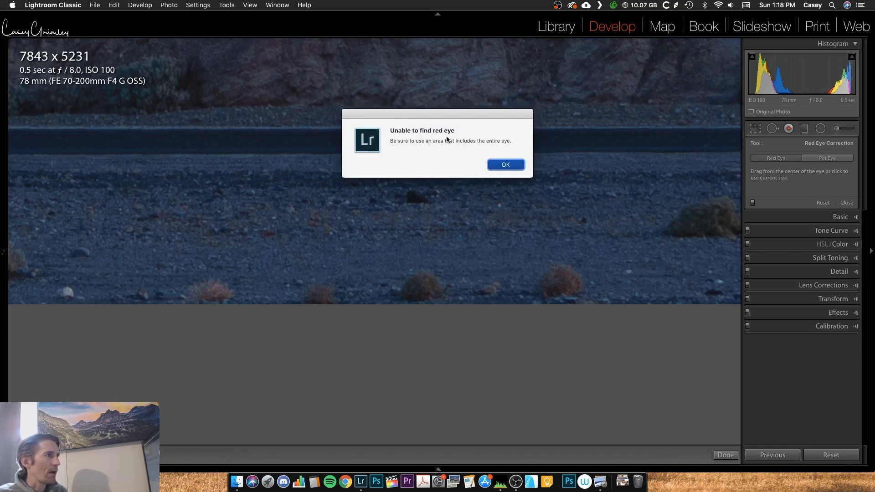
{"action": "left_click", "coordinate": [497, 163]}
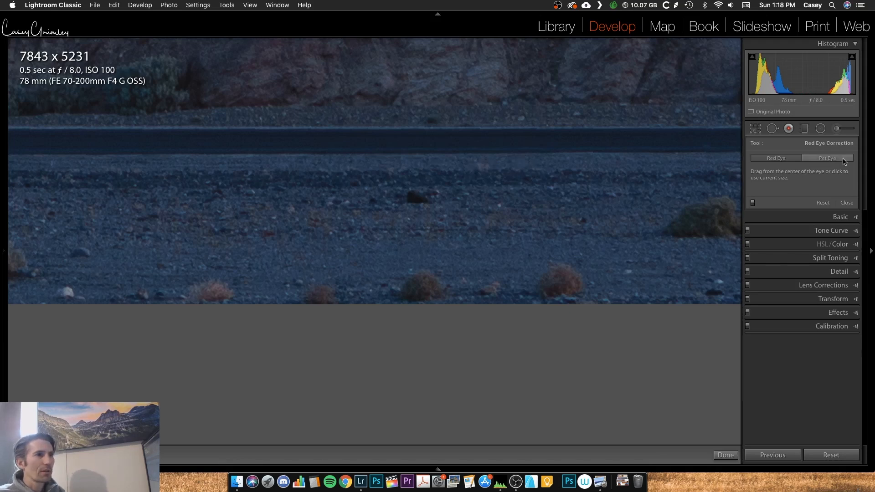
{"action": "left_click", "coordinate": [823, 162]}
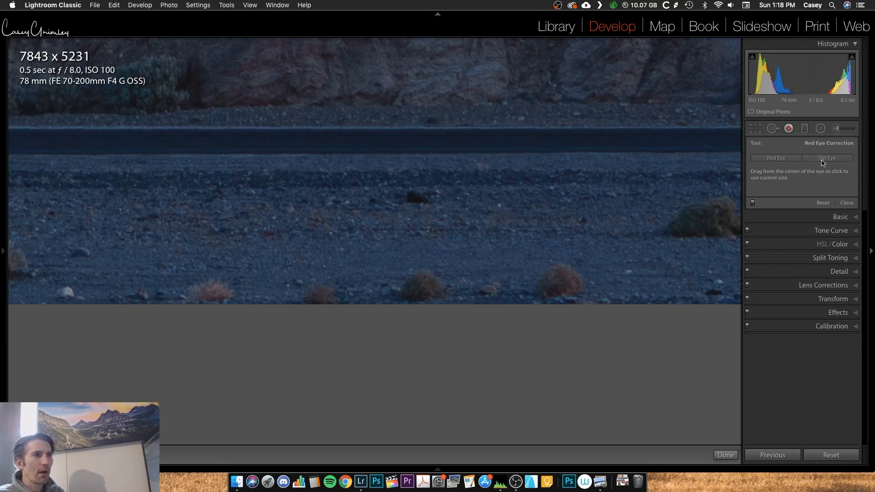
Activate the Graduated Filter and bring the whole mountain photo into view
{"action": "left_click", "coordinate": [800, 130]}
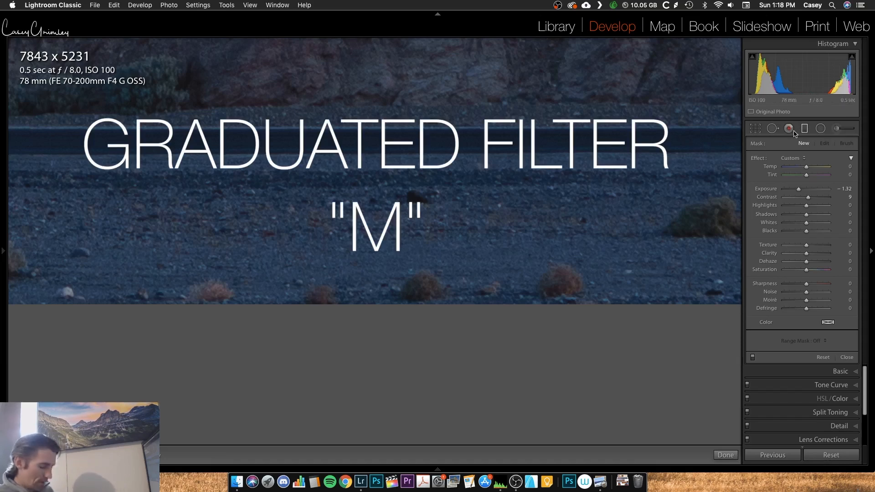
{"action": "key", "text": "m"}
{"action": "key", "text": "m"}
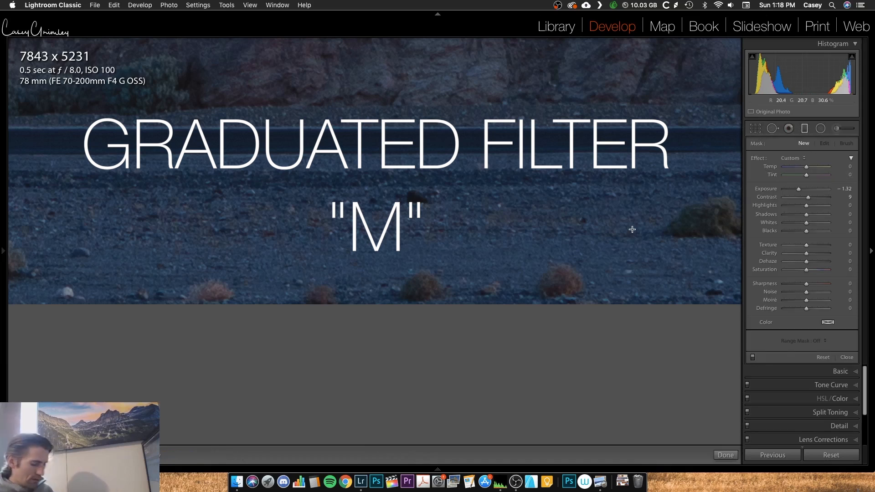
{"action": "key", "text": "super+minus"}
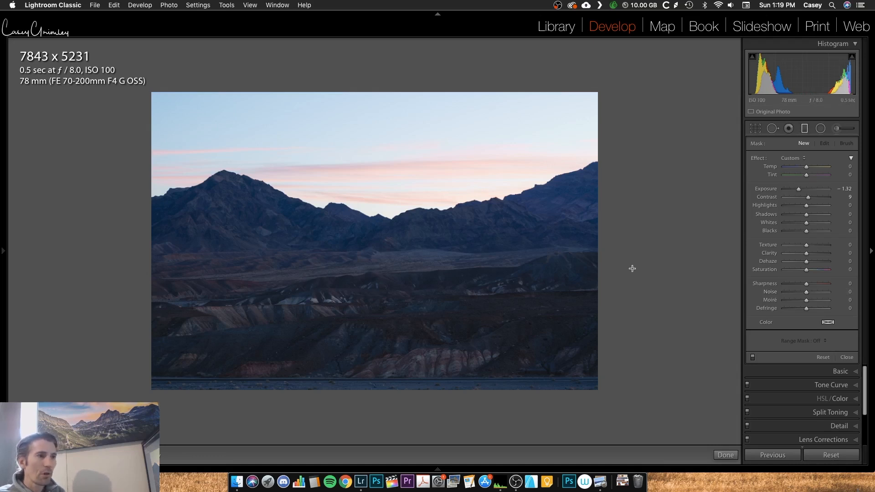
{"action": "left_click", "coordinate": [821, 129]}
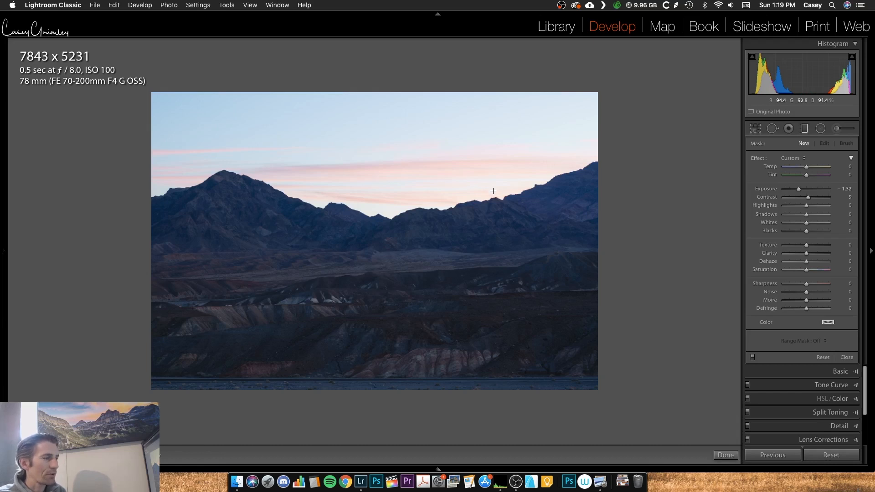
Load the Dodge (Lighten) effect preset for the graduated filter and set its exposure to 0.50
{"action": "double_click", "coordinate": [767, 189]}
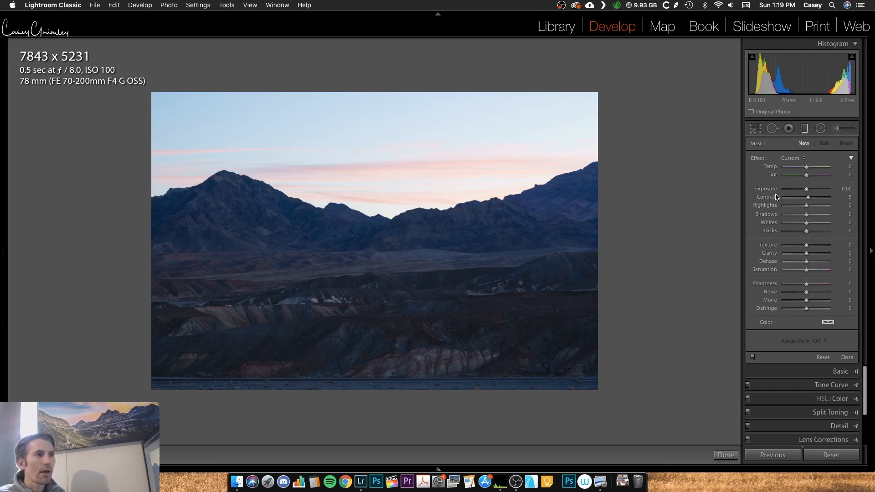
{"action": "left_click", "coordinate": [791, 158]}
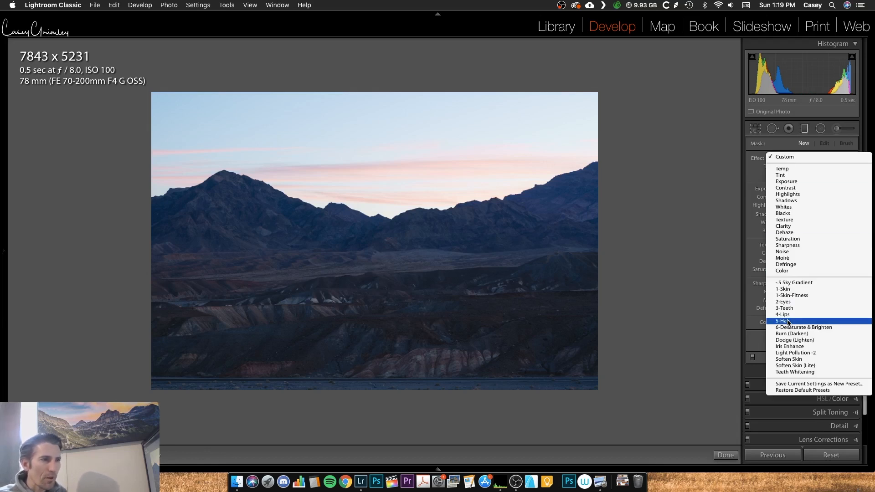
{"action": "left_click", "coordinate": [795, 340]}
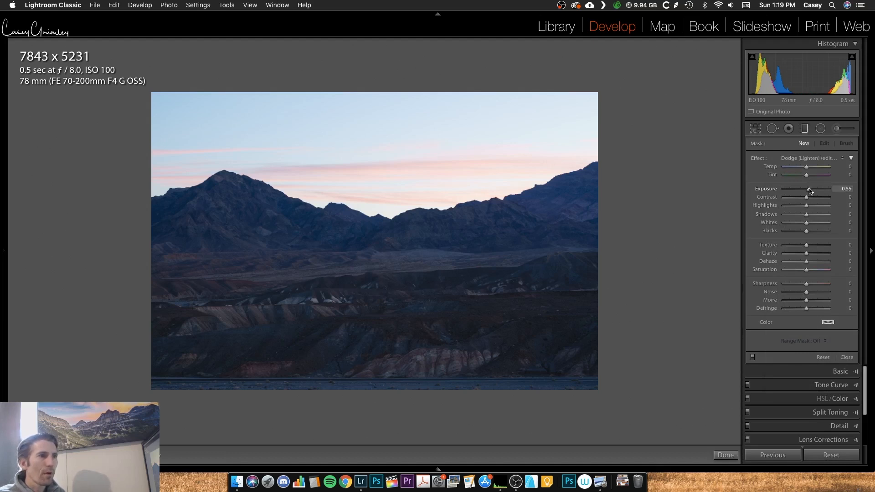
{"action": "left_click", "coordinate": [844, 188]}
{"action": "type", "text": "0.6"}
{"action": "key", "text": "Return"}
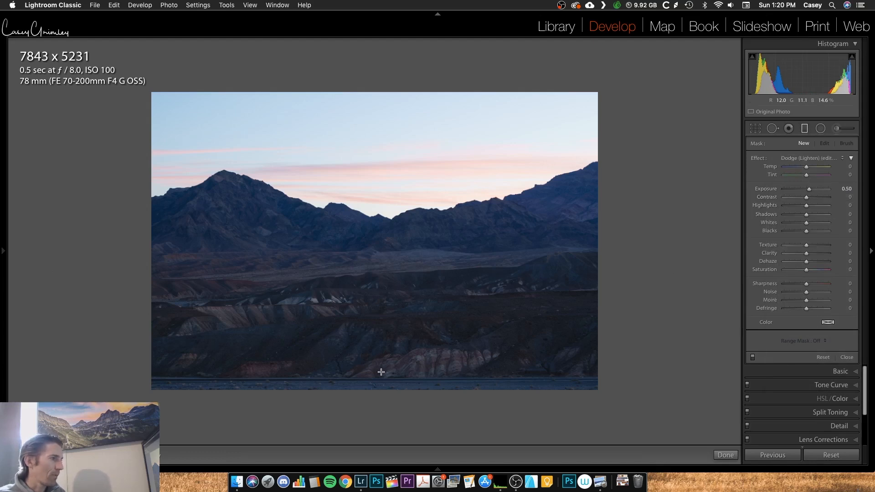
Draw a level graduated filter from the road up into the upper sky and show its mask overlay
{"action": "left_click_drag", "start_coordinate": [380, 385], "coordinate": [380, 113]}
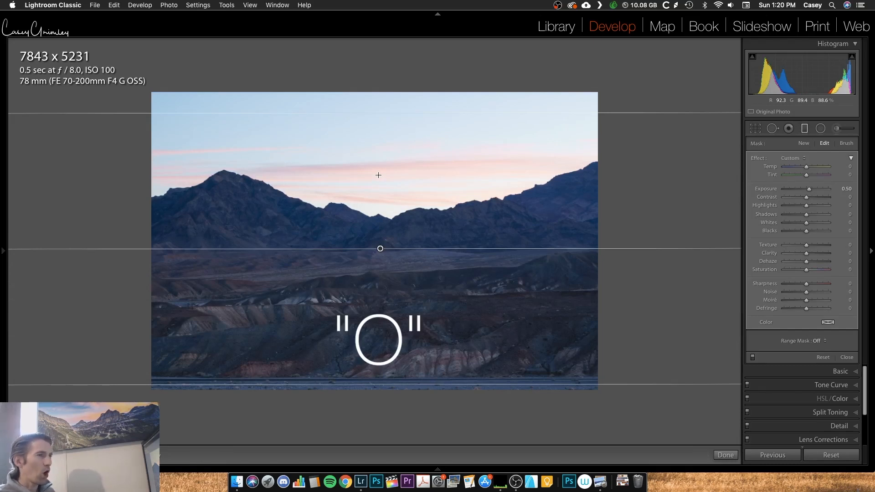
{"action": "key", "text": "o"}
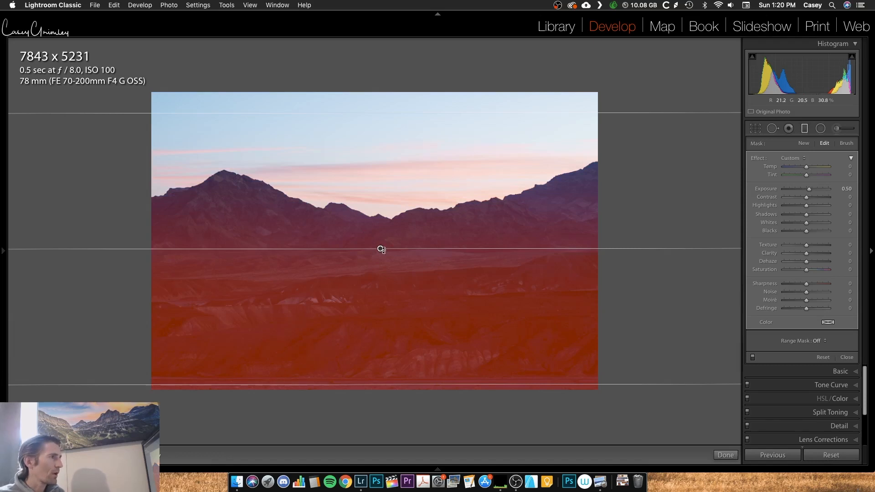
Try tilting the graduated filter, level it again, narrow its transition slightly, and move its center up to the ridge line
{"action": "left_click_drag", "start_coordinate": [381, 249], "coordinate": [525, 218]}
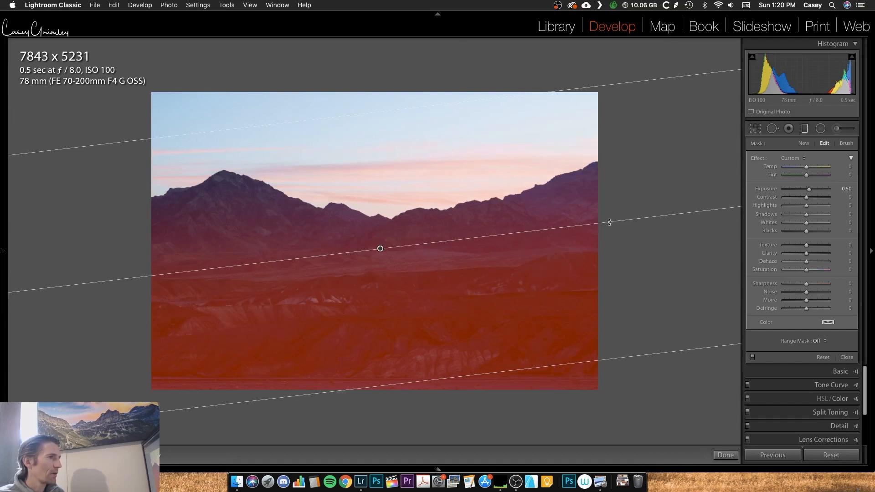
{"action": "left_click_drag", "start_coordinate": [609, 220], "coordinate": [615, 234]}
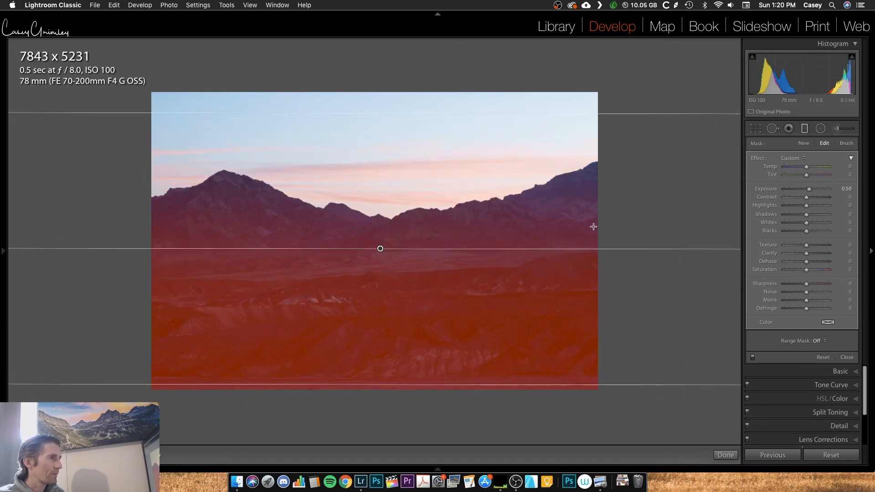
{"action": "left_click_drag", "start_coordinate": [373, 115], "coordinate": [379, 143]}
{"action": "left_click_drag", "start_coordinate": [379, 261], "coordinate": [391, 187]}
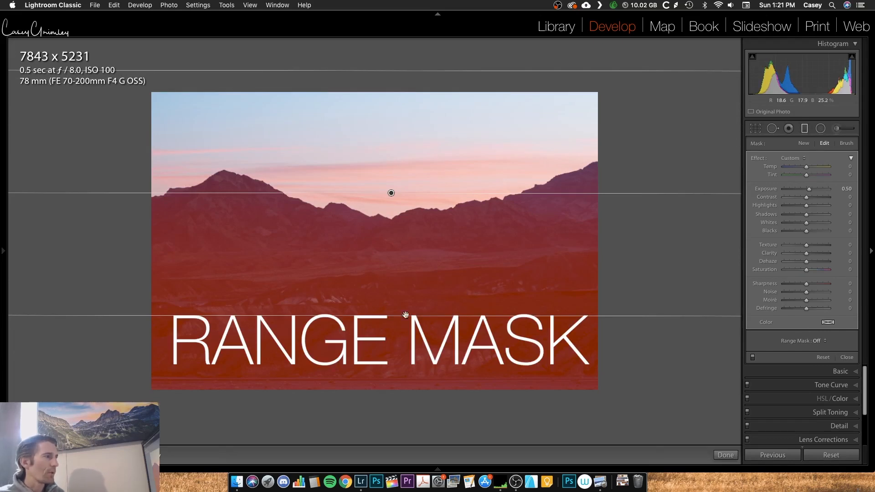
Apply a Luminance range mask to the graduated filter and set its range to 0/63 to exclude the bright sky
{"action": "left_click", "coordinate": [821, 341]}
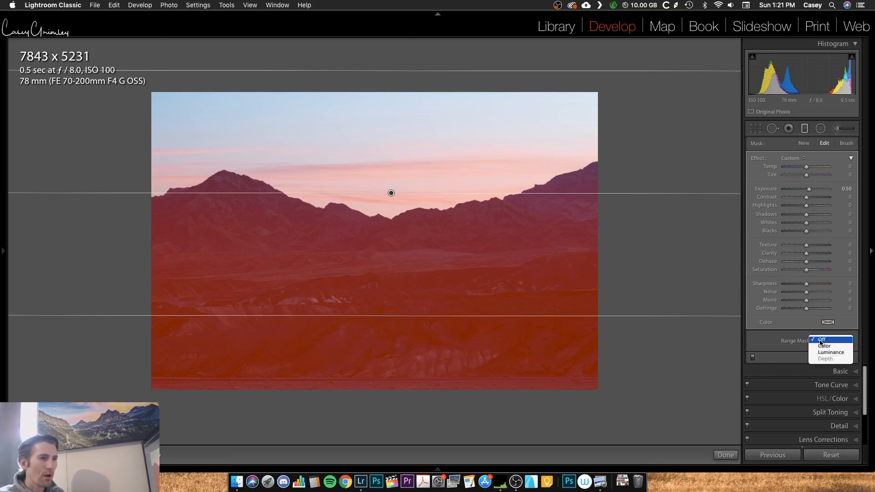
{"action": "left_click", "coordinate": [823, 353]}
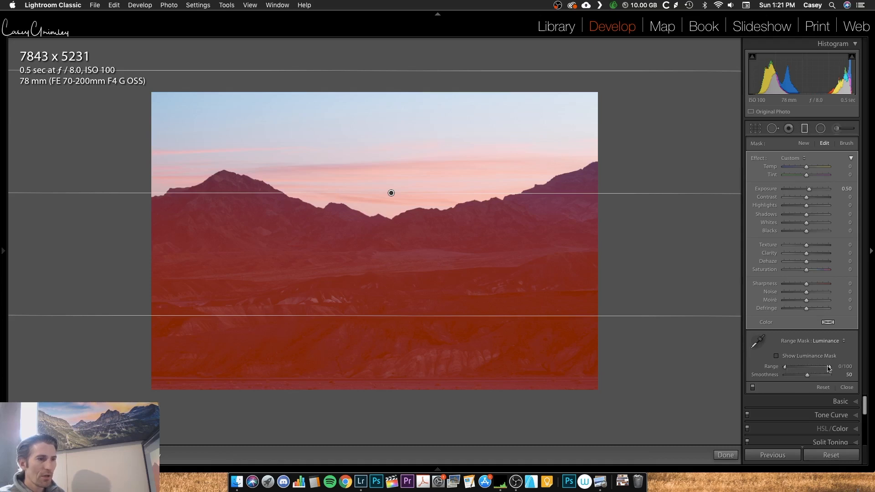
{"action": "left_click_drag", "start_coordinate": [830, 369], "coordinate": [809, 368]}
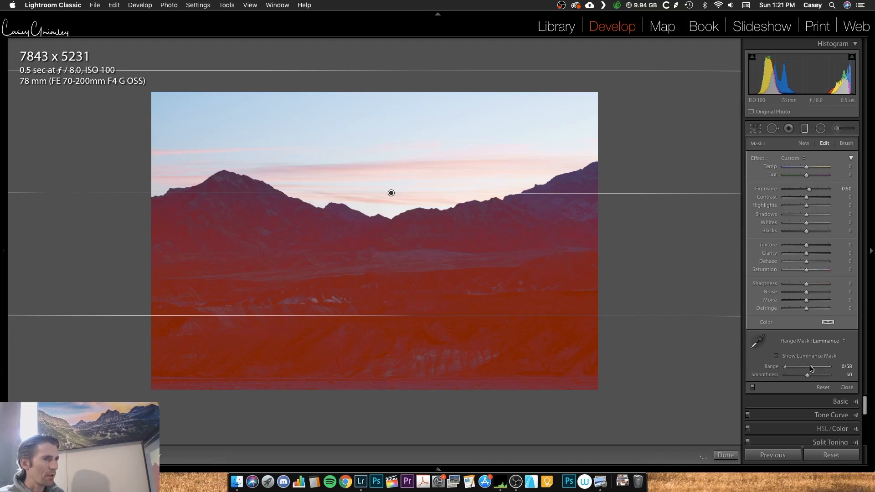
{"action": "left_click_drag", "start_coordinate": [811, 368], "coordinate": [814, 368]}
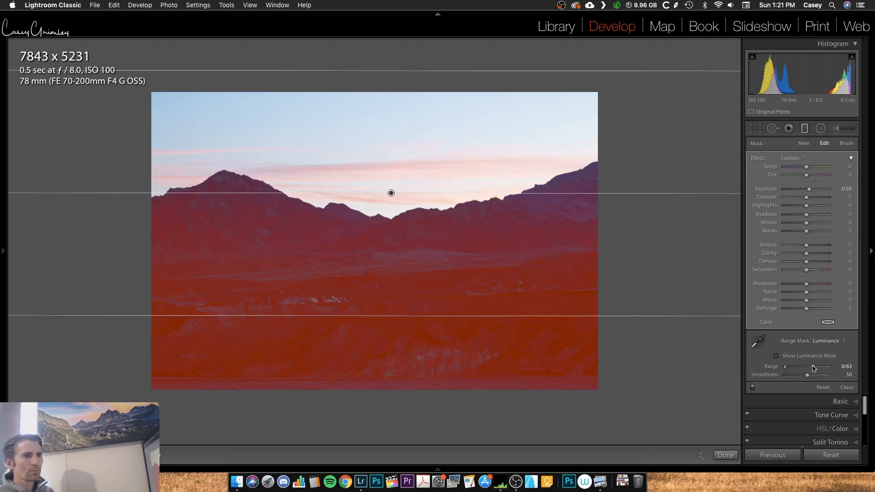
Toggle the mask overlay off and on to check which areas the luminance-masked graduated filter affects
{"action": "key", "text": "o"}
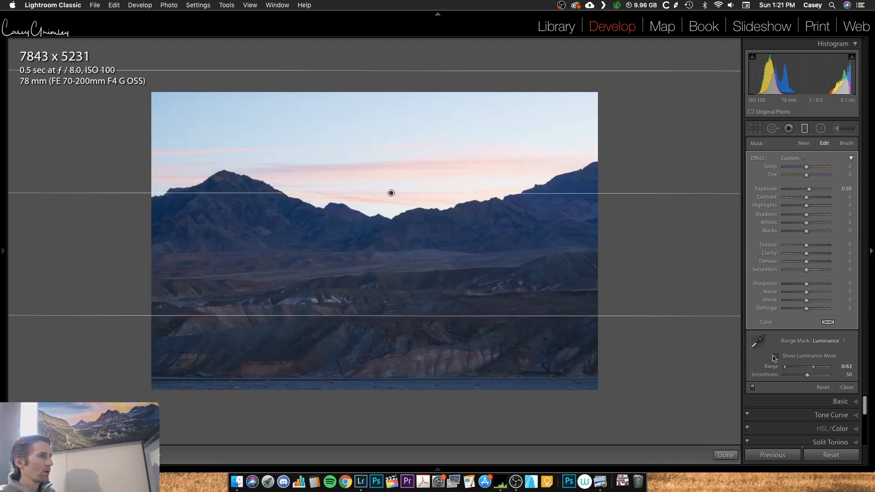
{"action": "key", "text": "o"}
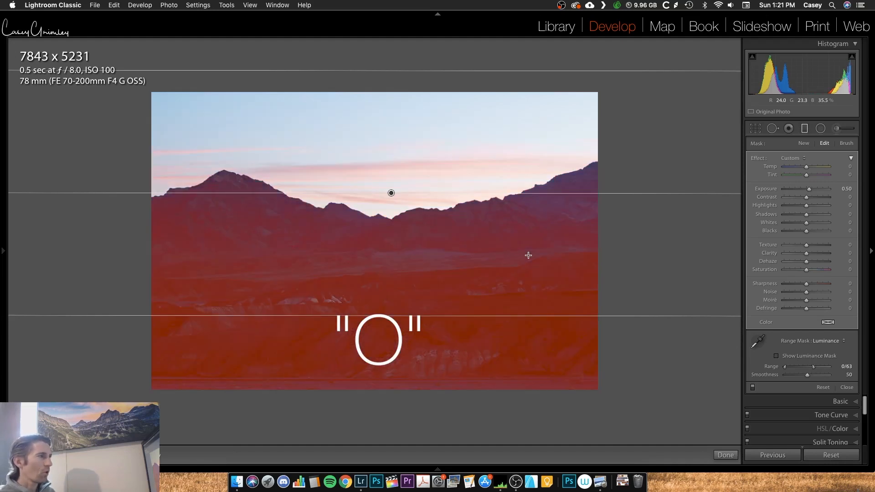
{"action": "key", "text": "o"}
{"action": "key", "text": "o"}
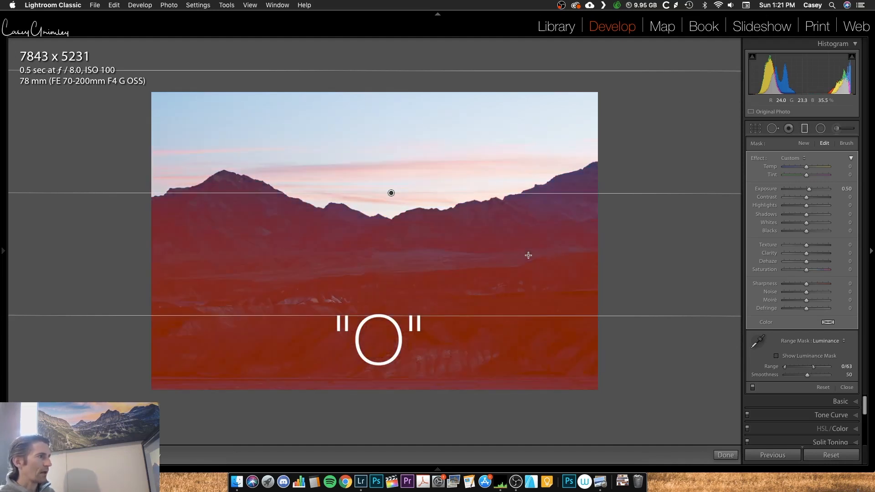
{"action": "key", "text": "o"}
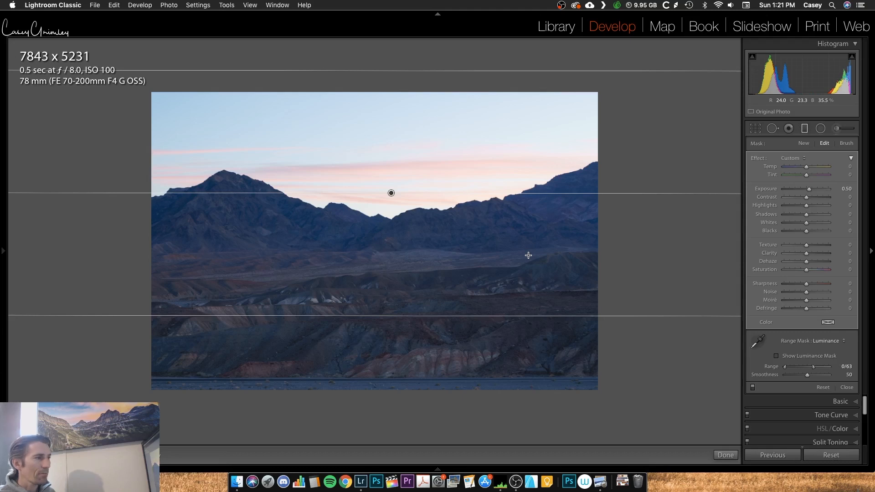
{"action": "key", "text": "o"}
{"action": "key", "text": "o"}
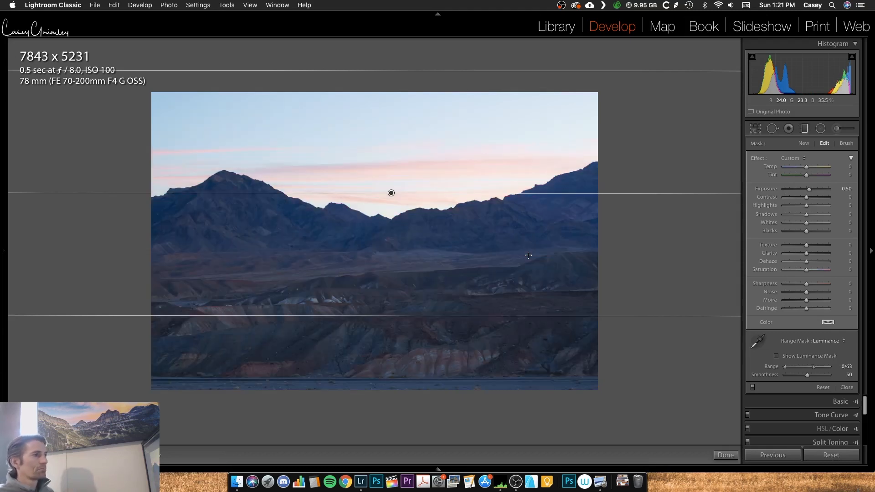
Compare the photo with the graduated filter off and on, leave it enabled, and show the mask overlay again
{"action": "left_click", "coordinate": [752, 387]}
{"action": "left_click", "coordinate": [752, 387]}
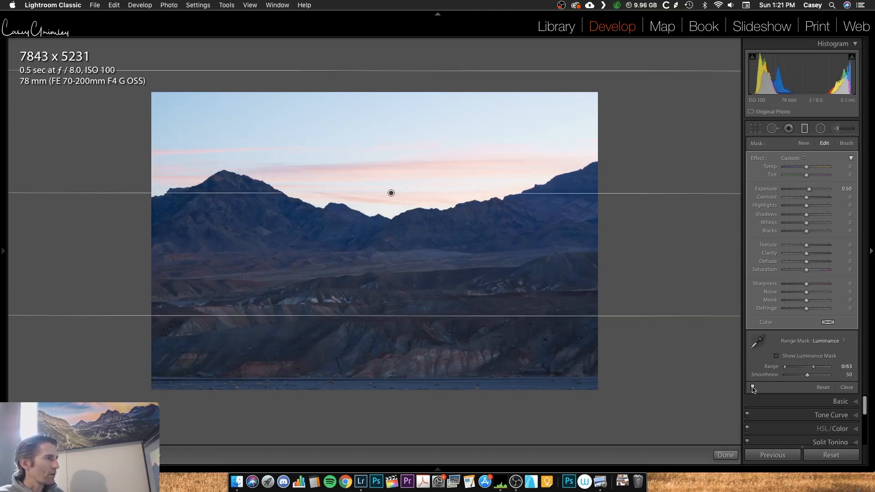
{"action": "left_click", "coordinate": [752, 388]}
{"action": "left_click", "coordinate": [752, 388]}
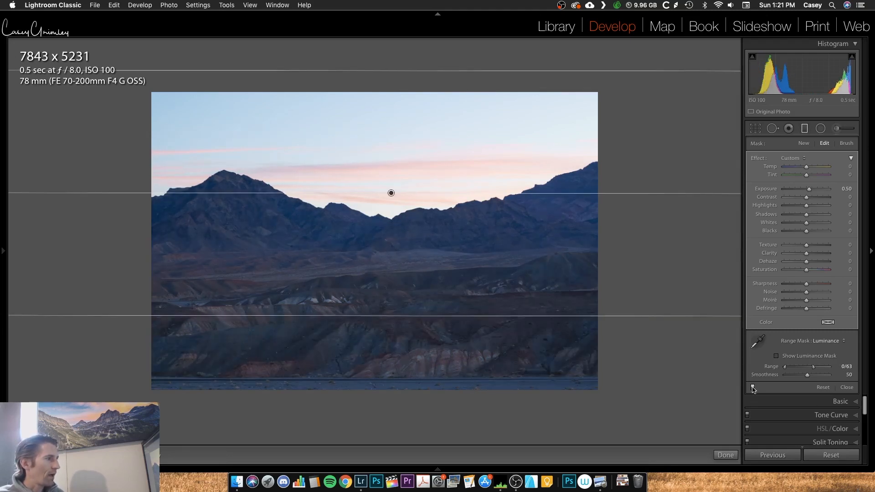
{"action": "left_click", "coordinate": [752, 387]}
{"action": "left_click", "coordinate": [752, 388]}
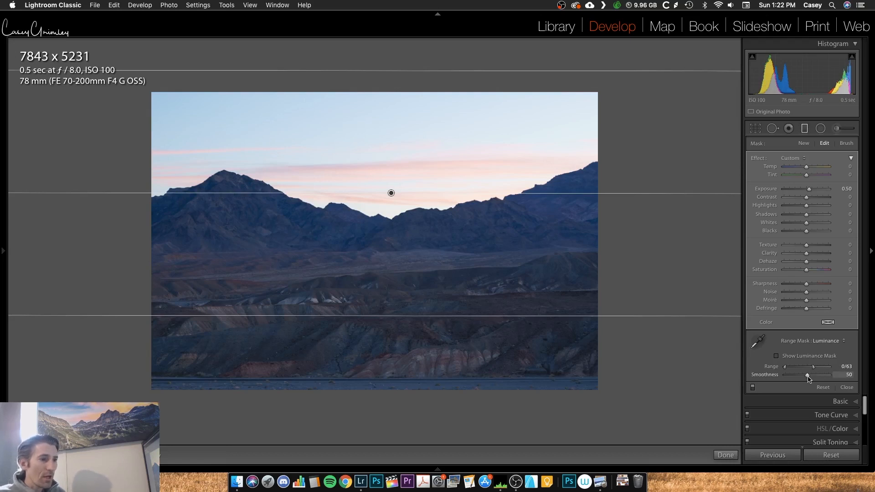
{"action": "key", "text": "o"}
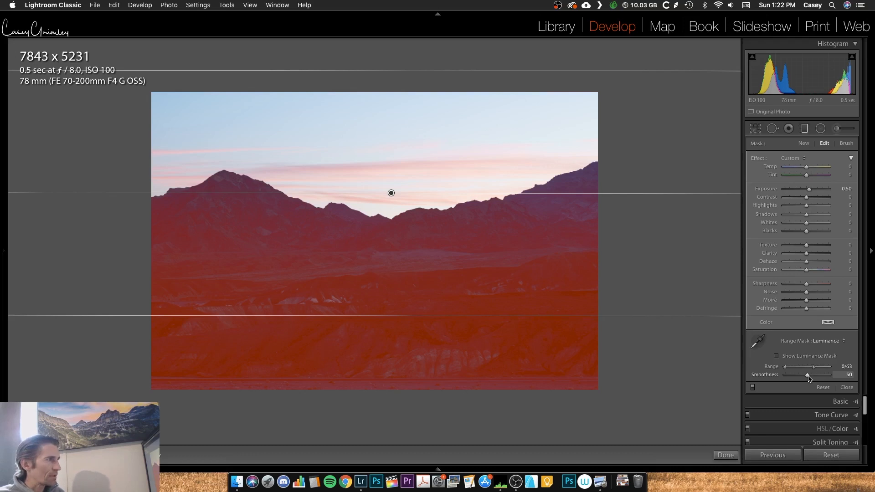
Try different Smoothness values for the graduated filter's luminance mask, restore 50, and deselect the filter
{"action": "left_click_drag", "start_coordinate": [804, 377], "coordinate": [734, 376]}
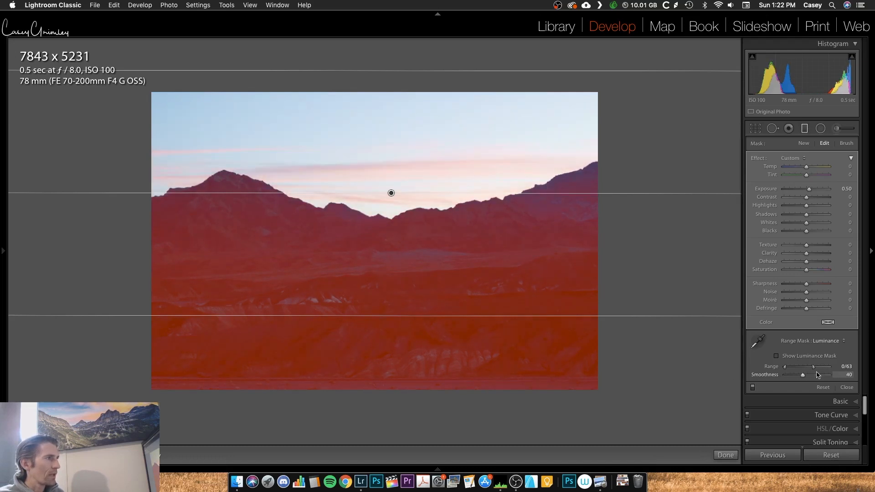
{"action": "mouse_move", "coordinate": [817, 375]}
{"action": "left_mouse_down"}
{"action": "mouse_move", "coordinate": [788, 375]}
{"action": "mouse_move", "coordinate": [839, 372]}
{"action": "mouse_move", "coordinate": [790, 378]}
{"action": "mouse_move", "coordinate": [819, 377]}
{"action": "mouse_move", "coordinate": [808, 375]}
{"action": "left_mouse_up"}
{"action": "key", "text": "Escape"}
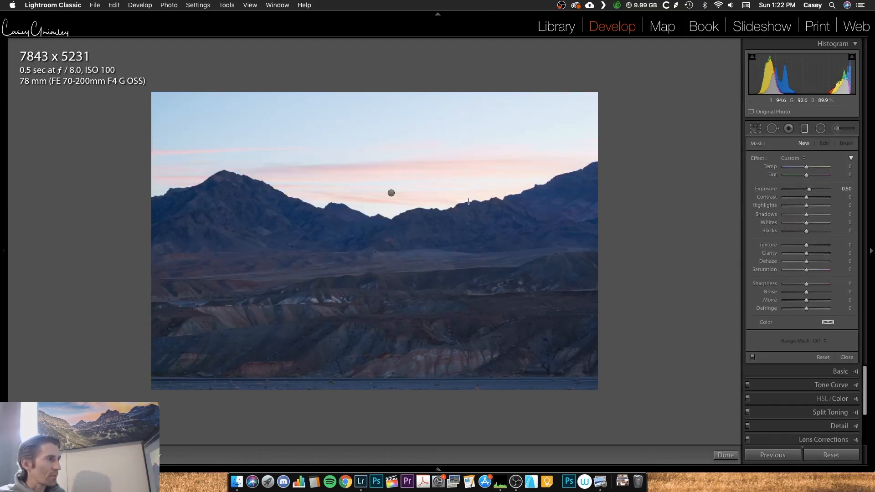
Reselect the graduated filter and set up its Erase brush with size 9.0, Feather 83 and Auto Mask enabled
{"action": "left_click", "coordinate": [392, 193]}
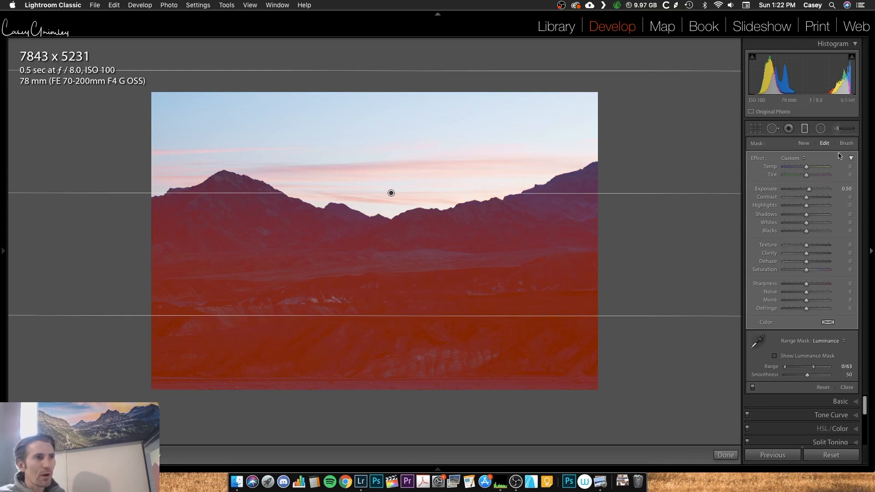
{"action": "left_click", "coordinate": [848, 144]}
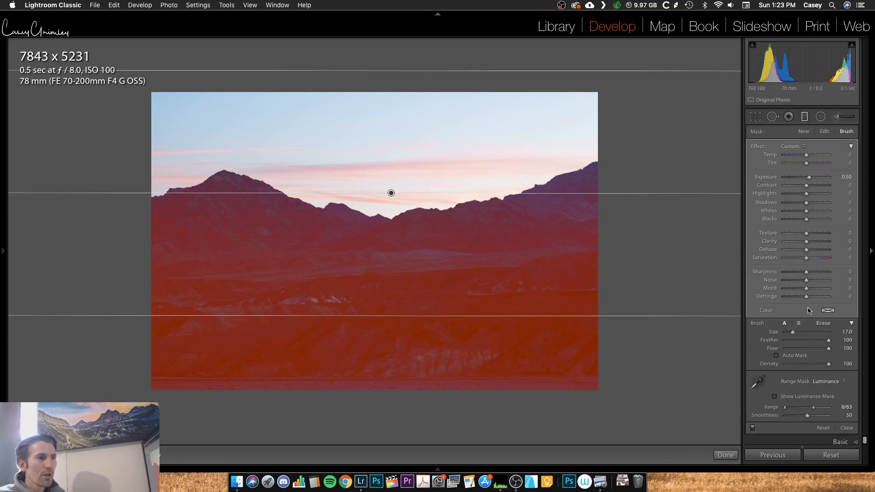
{"action": "scroll", "coordinate": [456, 226], "scroll_direction": "down", "scroll_amount": 5}
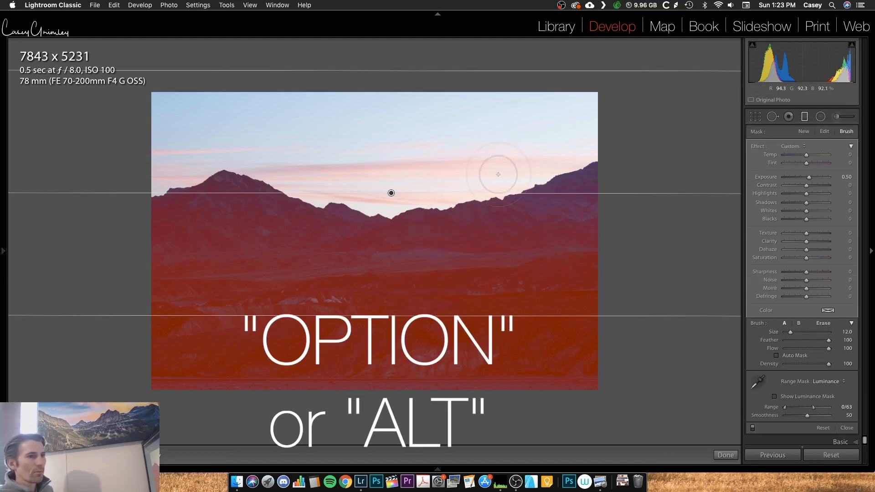
{"action": "key", "text": "alt"}
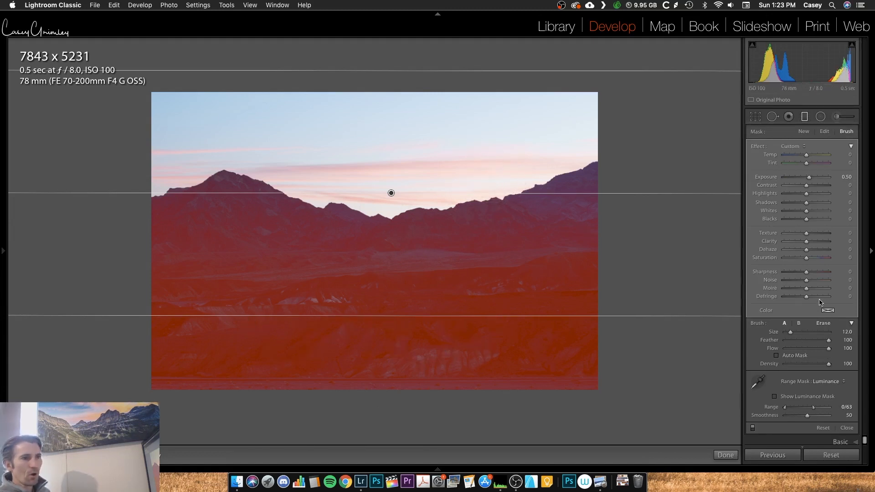
{"action": "left_click", "coordinate": [823, 323]}
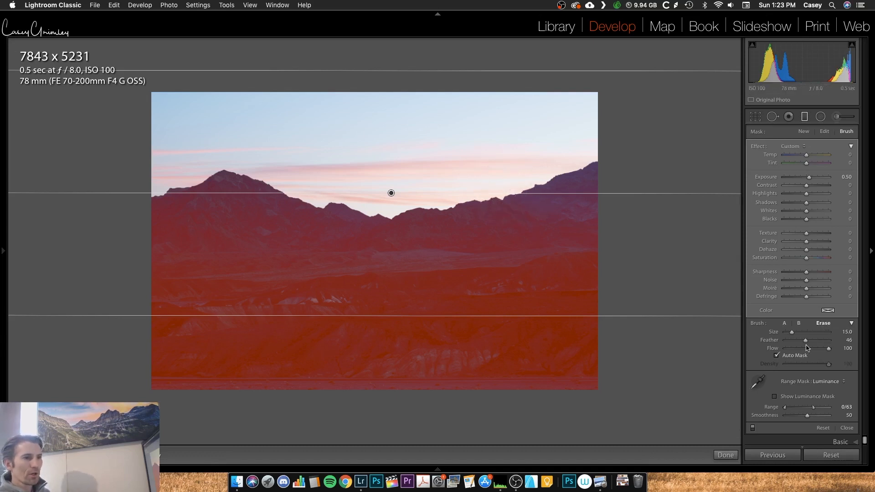
{"action": "left_click_drag", "start_coordinate": [805, 339], "coordinate": [824, 342]}
{"action": "key", "text": "bracketleft"}
{"action": "key", "text": "bracketleft"}
{"action": "key", "text": "bracketleft"}
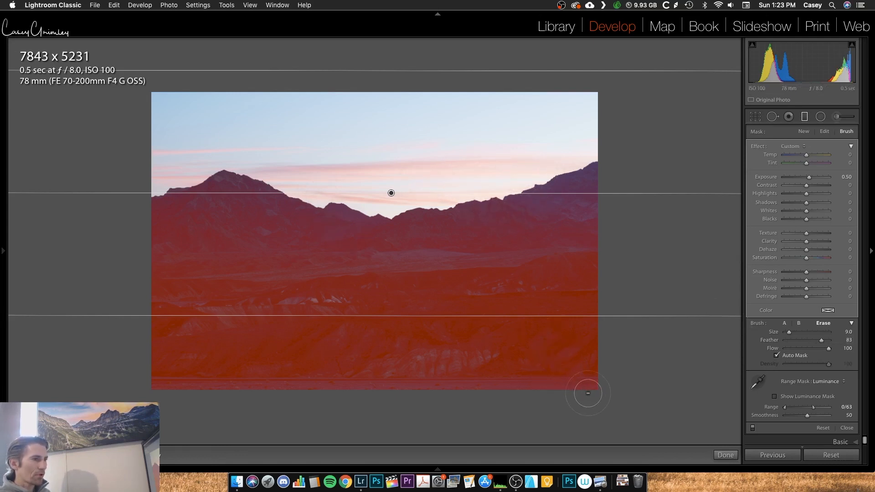
Erase the graduated filter along the road without Auto Mask, soften the lower hills with a size 25.0 brush at Flow 41, and finish the filter
{"action": "left_click_drag", "start_coordinate": [585, 393], "coordinate": [320, 396]}
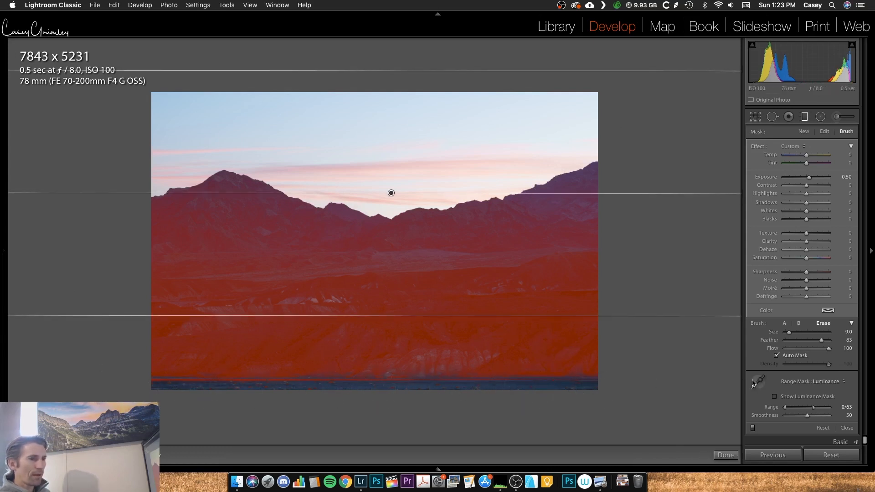
{"action": "left_click", "coordinate": [794, 356]}
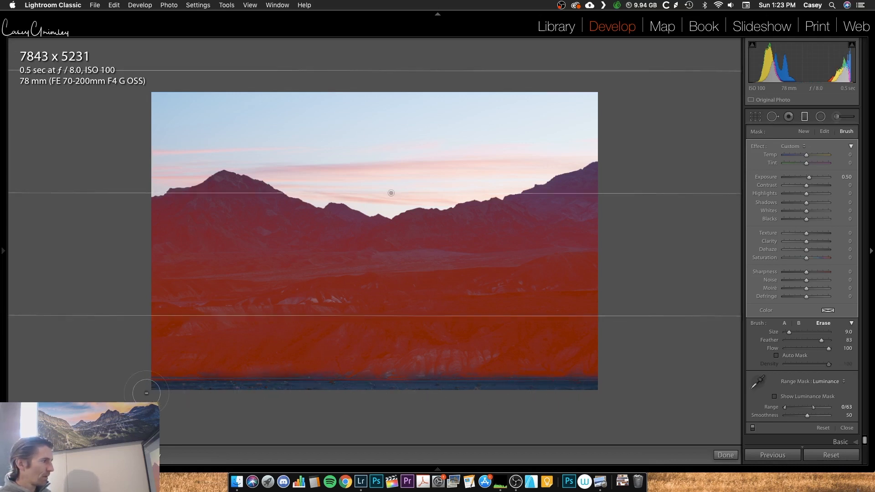
{"action": "scroll", "coordinate": [196, 412], "scroll_direction": "up", "scroll_amount": 6}
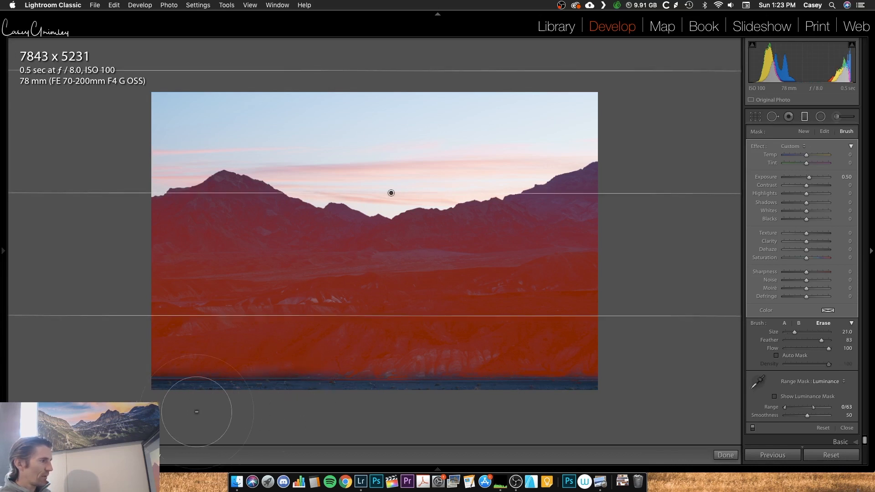
{"action": "scroll", "coordinate": [196, 412], "scroll_direction": "up", "scroll_amount": 2}
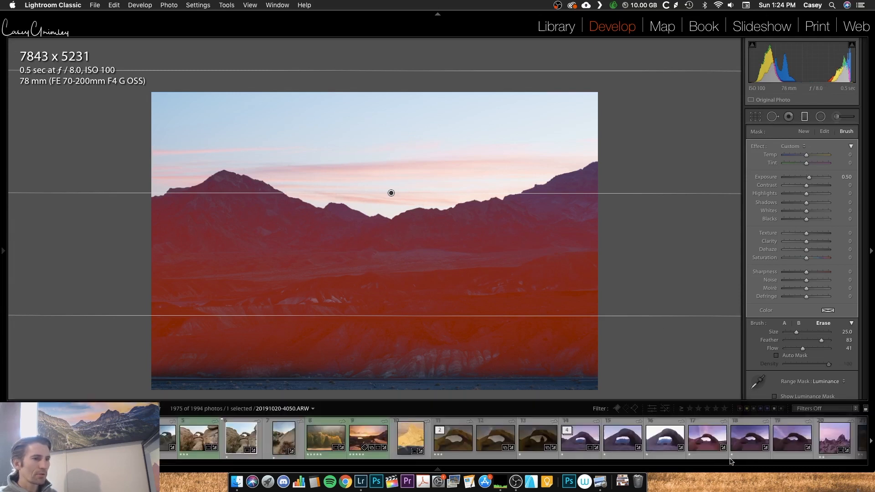
{"action": "left_click", "coordinate": [726, 454]}
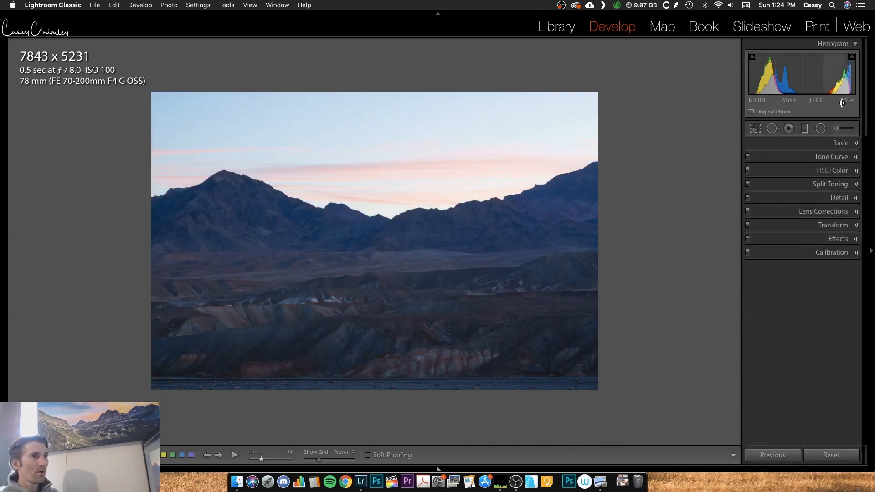
{"action": "left_click", "coordinate": [819, 130]}
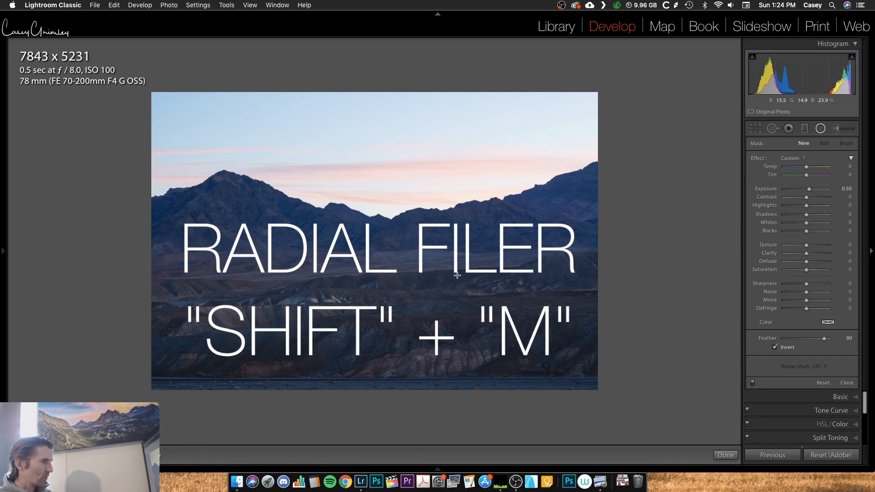
{"action": "left_click", "coordinate": [825, 131]}
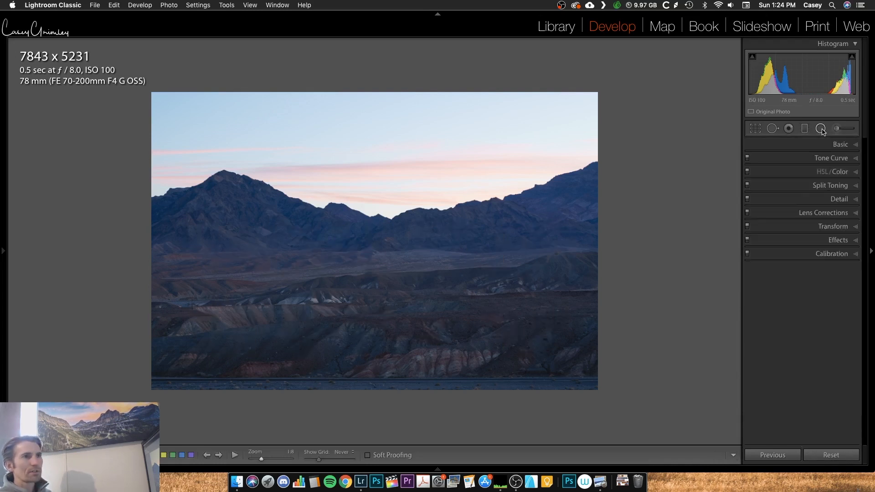
{"action": "left_click", "coordinate": [749, 144]}
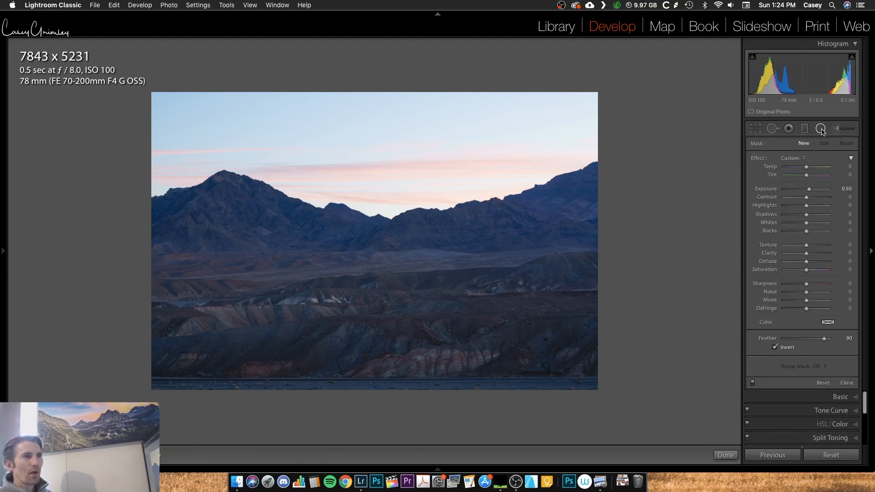
{"action": "left_click", "coordinate": [749, 144]}
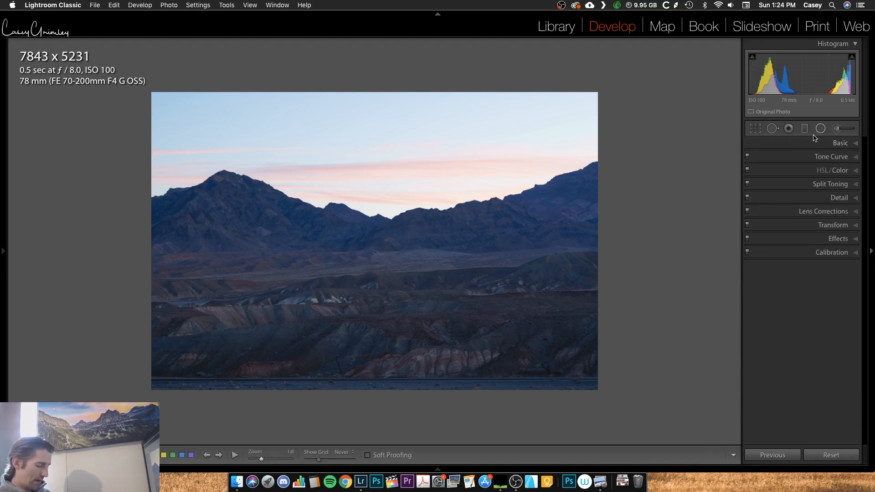
Draw a wide radial filter ellipse over the light rocks in the lower foreground and fine-tune its position
{"action": "key", "text": "shift+m"}
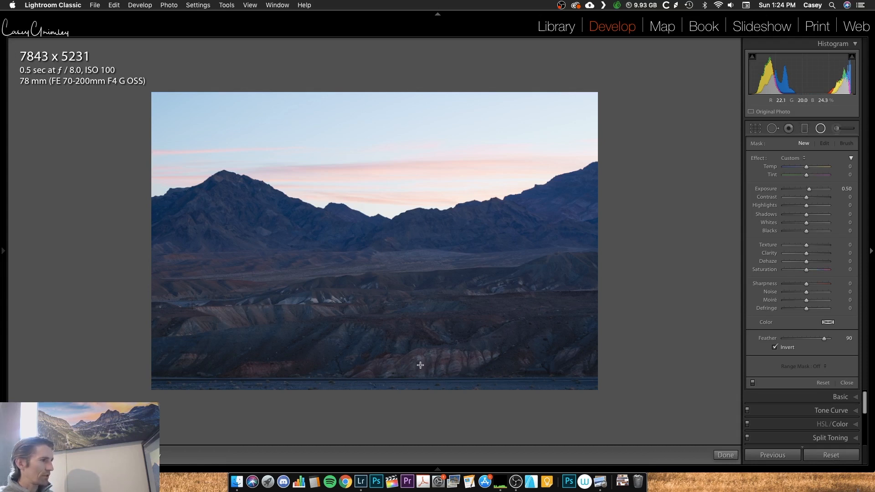
{"action": "left_click_drag", "start_coordinate": [421, 365], "coordinate": [520, 332]}
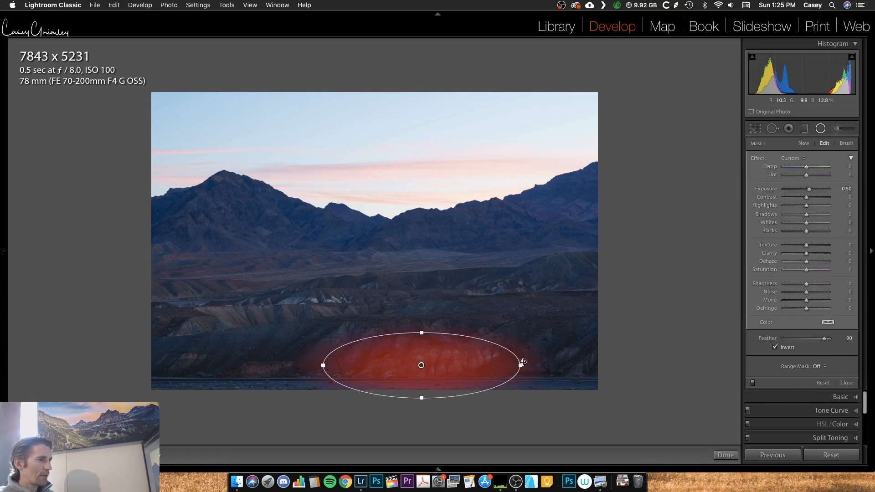
{"action": "left_click_drag", "start_coordinate": [420, 365], "coordinate": [425, 363]}
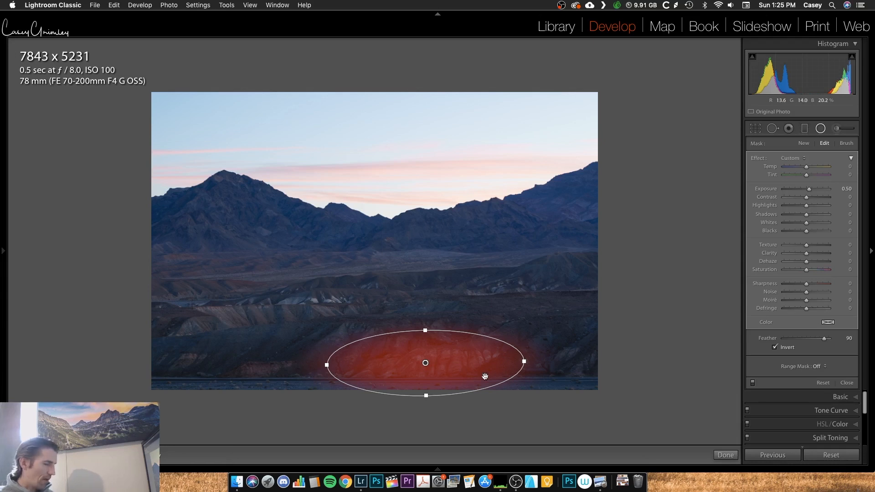
Apply a Luminance range mask with range 75/100 to the radial filter and compare the photo with the filter off and on
{"action": "left_click", "coordinate": [820, 366]}
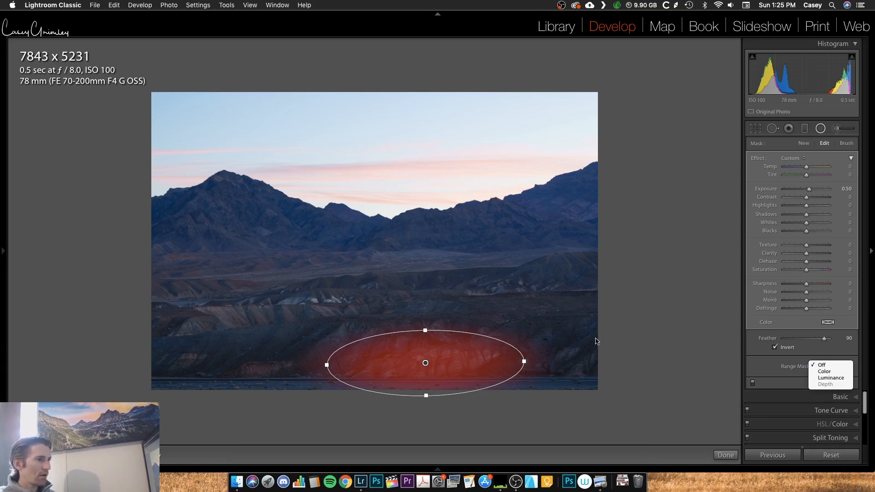
{"action": "left_click", "coordinate": [826, 378]}
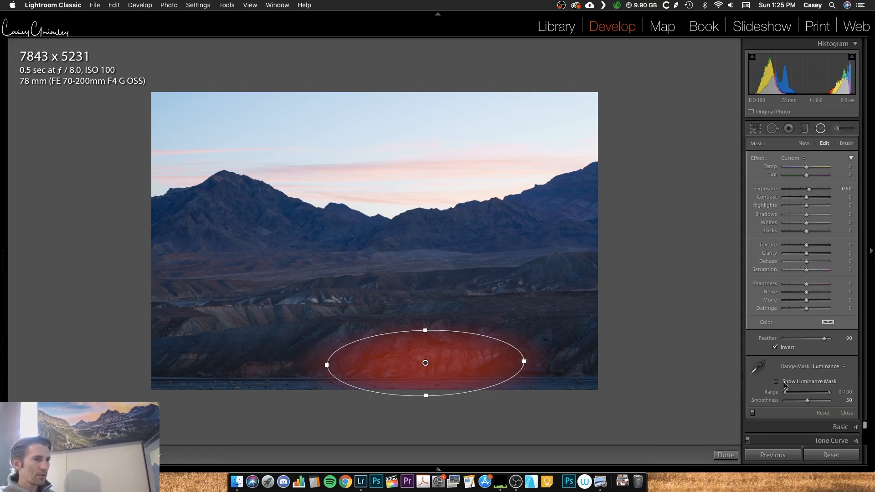
{"action": "left_click_drag", "start_coordinate": [784, 392], "coordinate": [790, 393]}
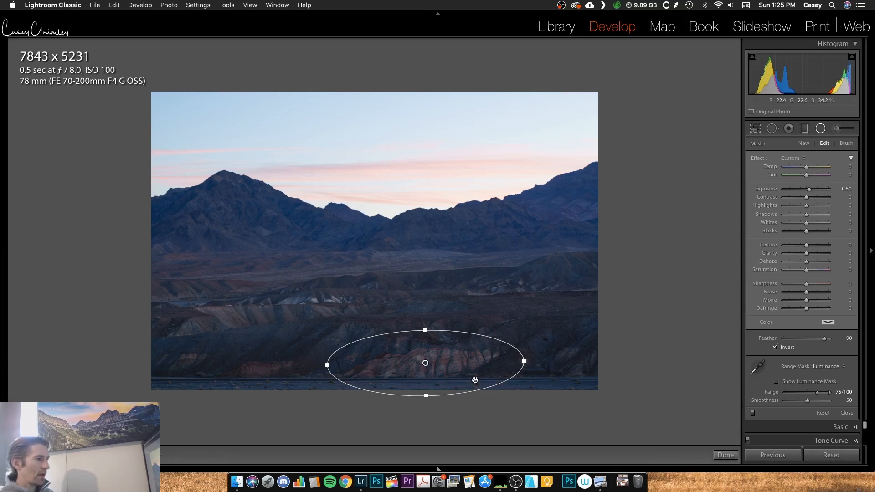
{"action": "left_click", "coordinate": [753, 412]}
{"action": "left_click", "coordinate": [753, 413]}
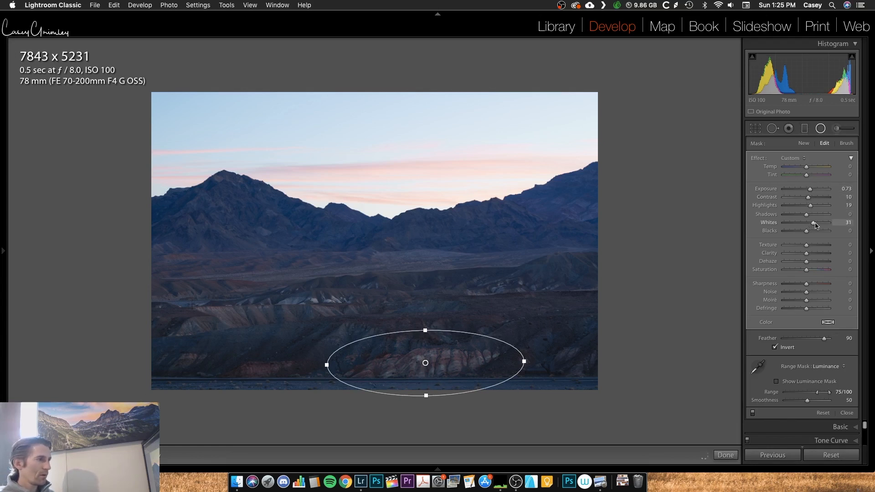
Set the radial filter's Exposure to 0.73, Contrast 10, Highlights 19, Whites 32 and Clarity 17, then compare it off and on
{"action": "left_click_drag", "start_coordinate": [815, 223], "coordinate": [815, 223]}
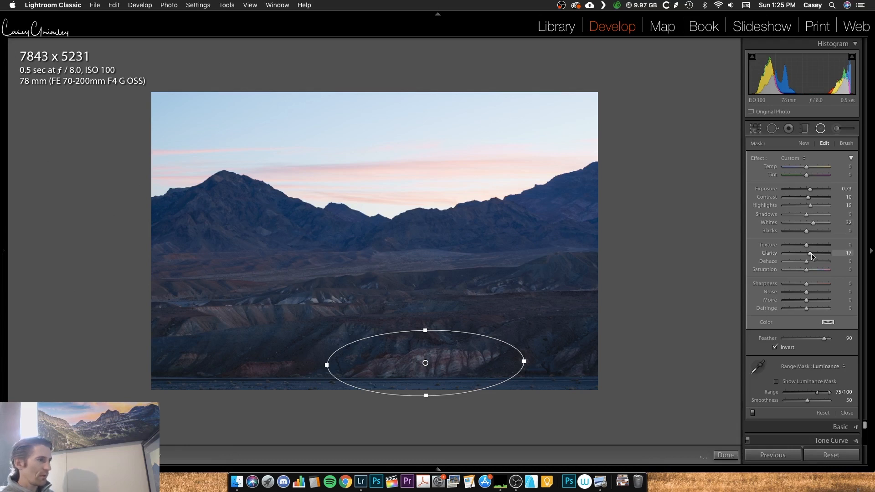
{"action": "left_click", "coordinate": [753, 413]}
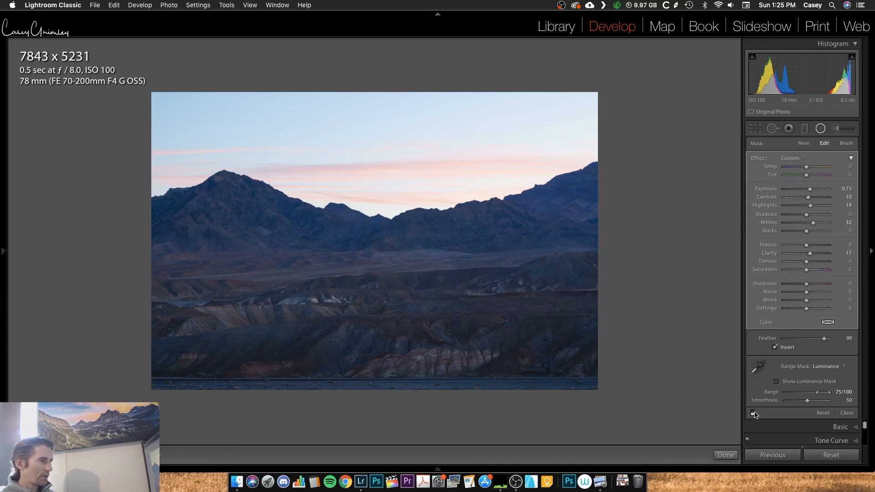
{"action": "left_click", "coordinate": [753, 413]}
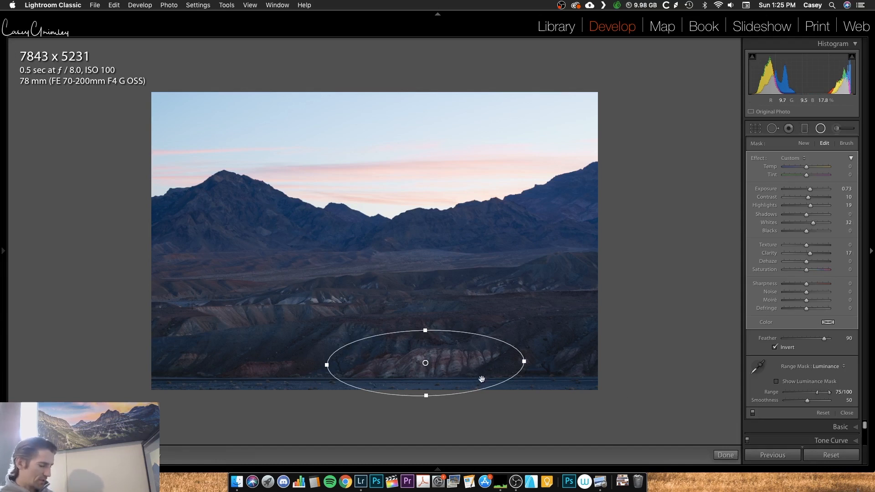
Switch the radial filter to its brush, try the add and erase modes near the ellipse, and show the mask overlay
{"action": "left_click", "coordinate": [846, 144]}
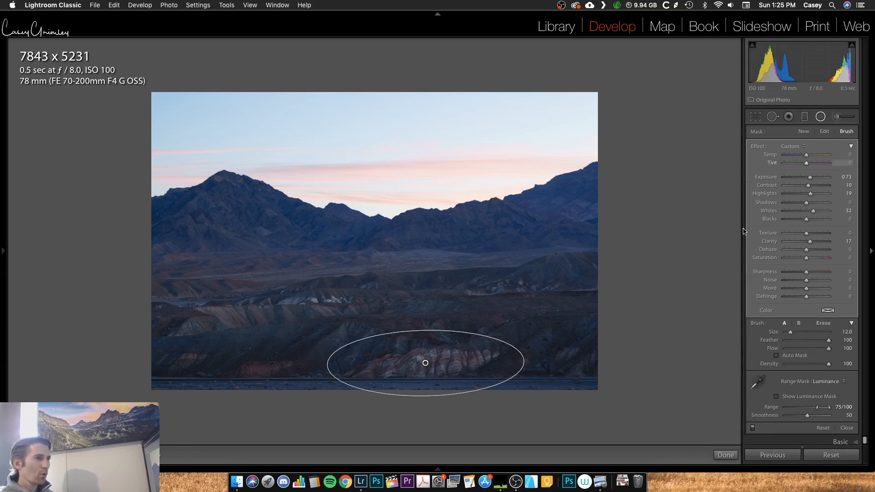
{"action": "key", "text": "alt"}
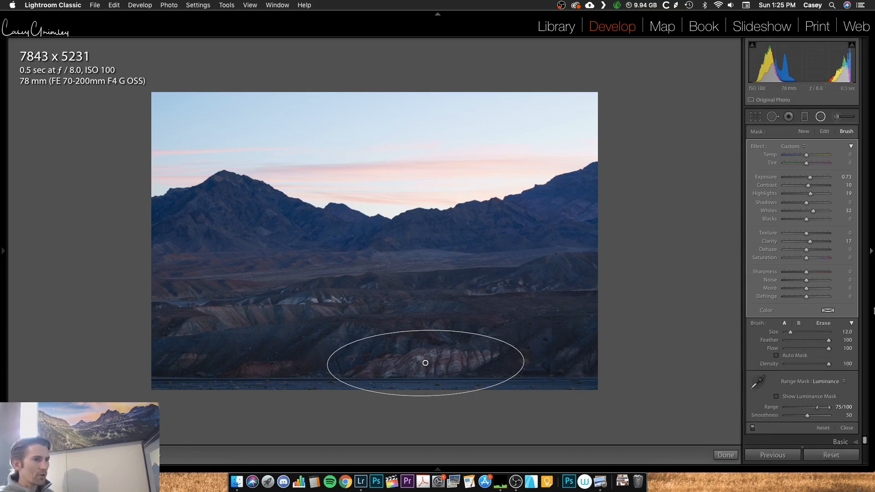
{"action": "key", "text": "alt"}
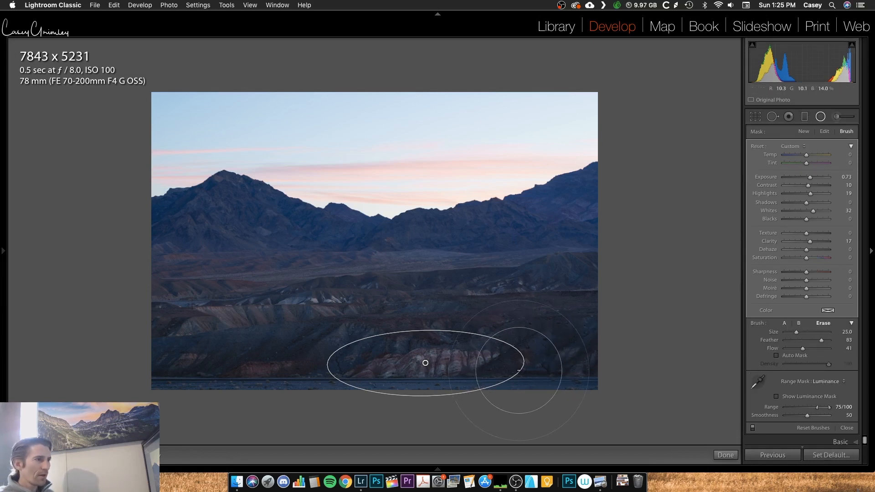
{"action": "scroll", "coordinate": [498, 393], "scroll_direction": "down", "scroll_amount": 5}
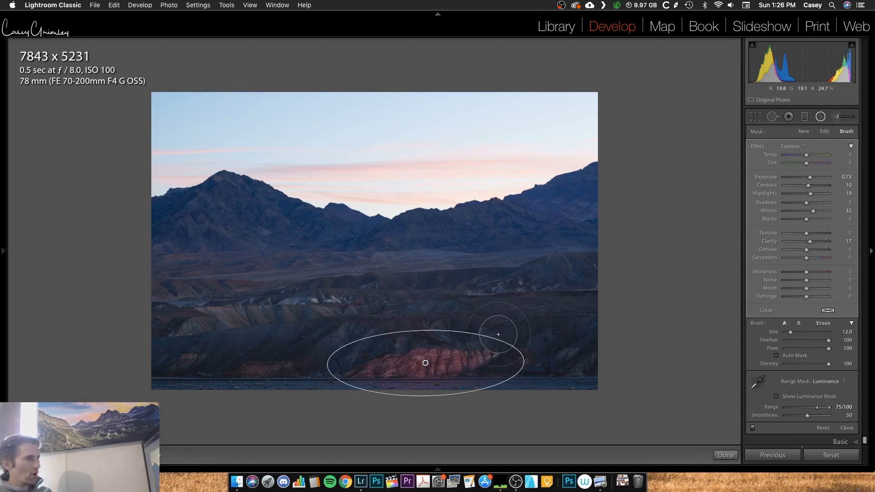
{"action": "key", "text": "alt"}
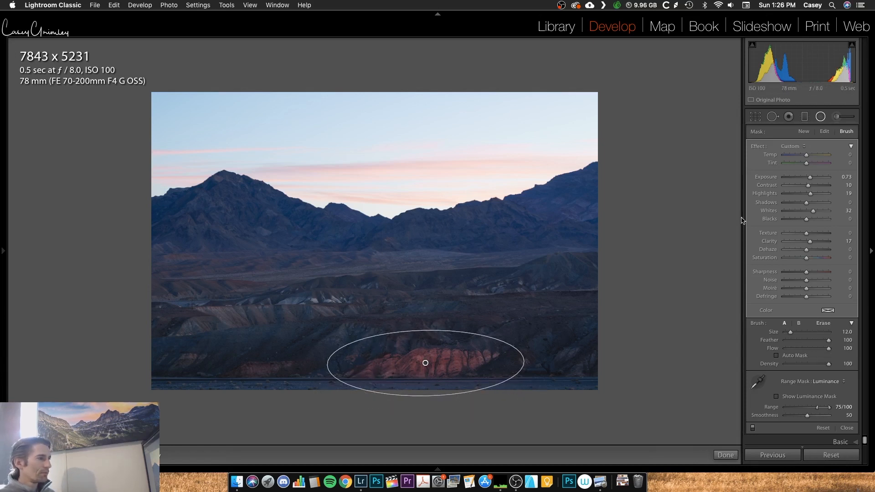
Close and reopen the Radial Filter tool, and reselect the existing filter on the foreground rocks
{"action": "key", "text": "shift+m"}
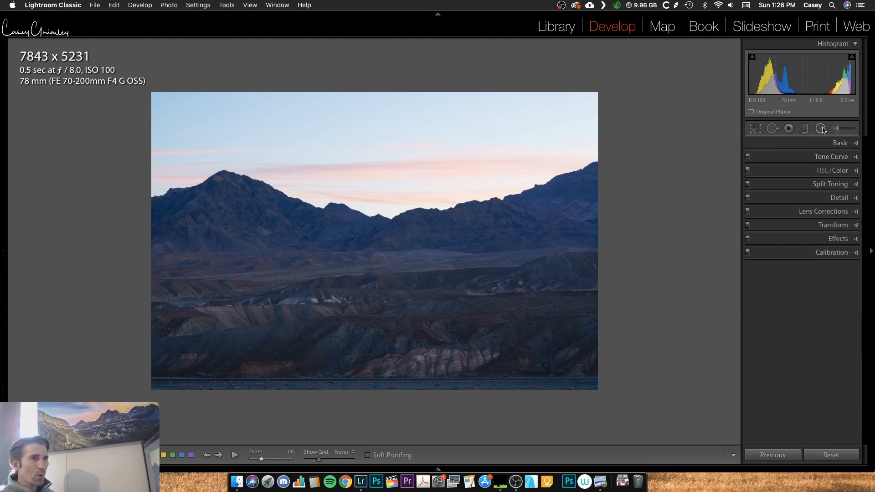
{"action": "left_click", "coordinate": [821, 129]}
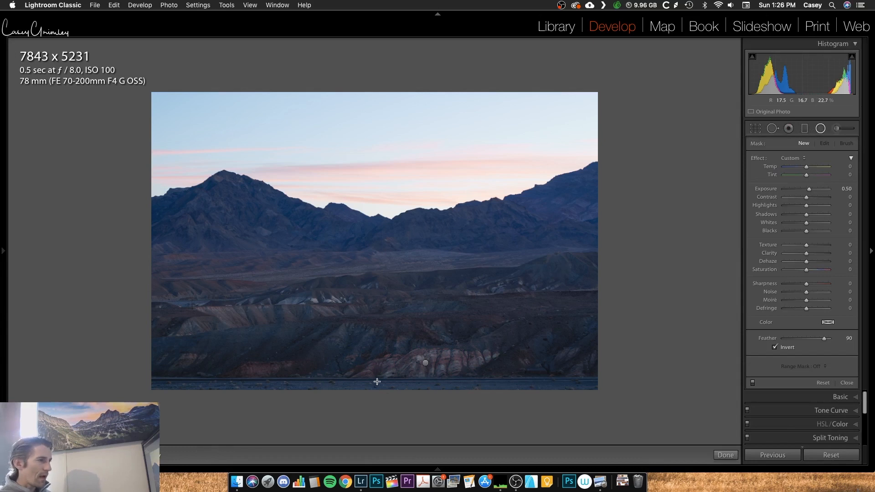
{"action": "left_click", "coordinate": [424, 363]}
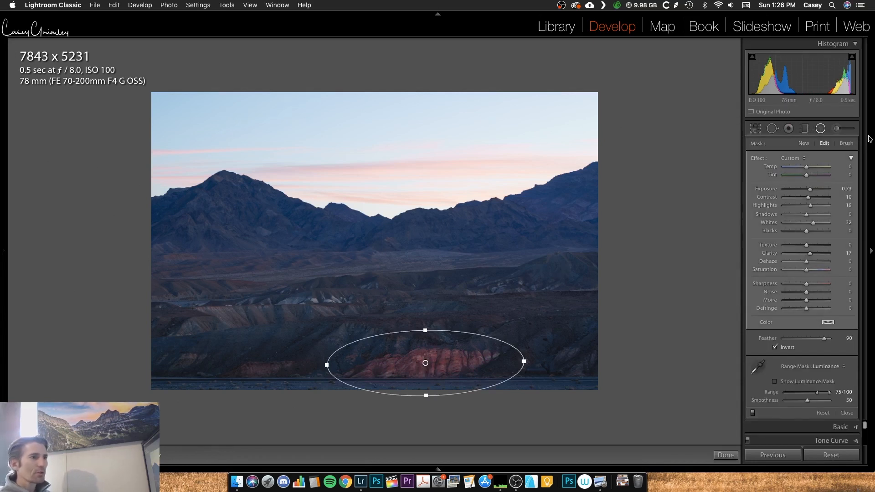
Close the radial filter adjustment and open the Adjustment Brush
{"action": "left_click", "coordinate": [854, 143]}
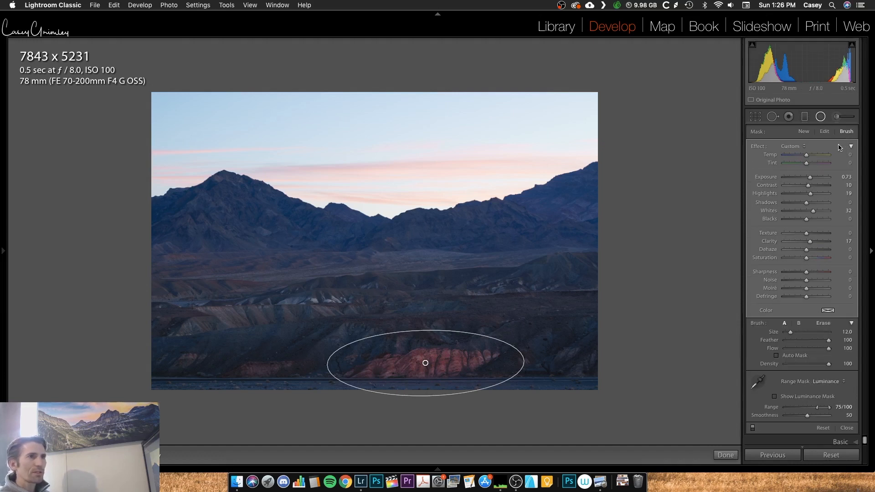
{"action": "left_click", "coordinate": [819, 117]}
{"action": "left_click", "coordinate": [843, 143]}
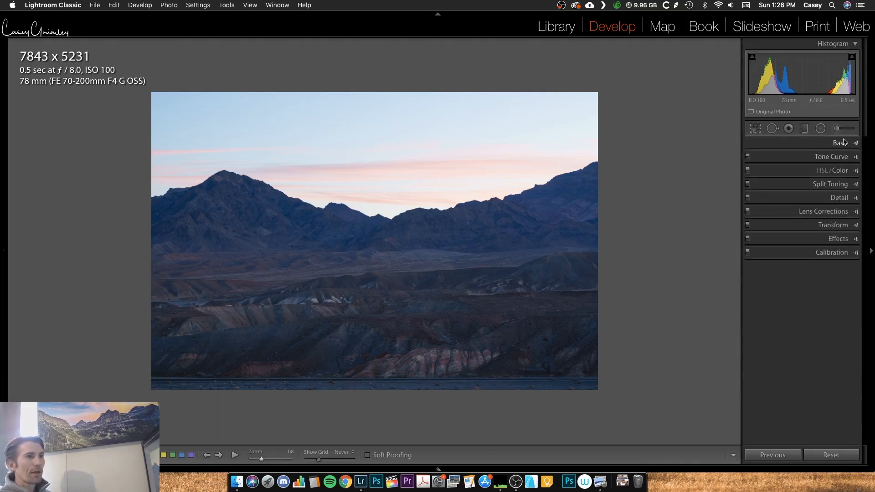
{"action": "left_click", "coordinate": [837, 129]}
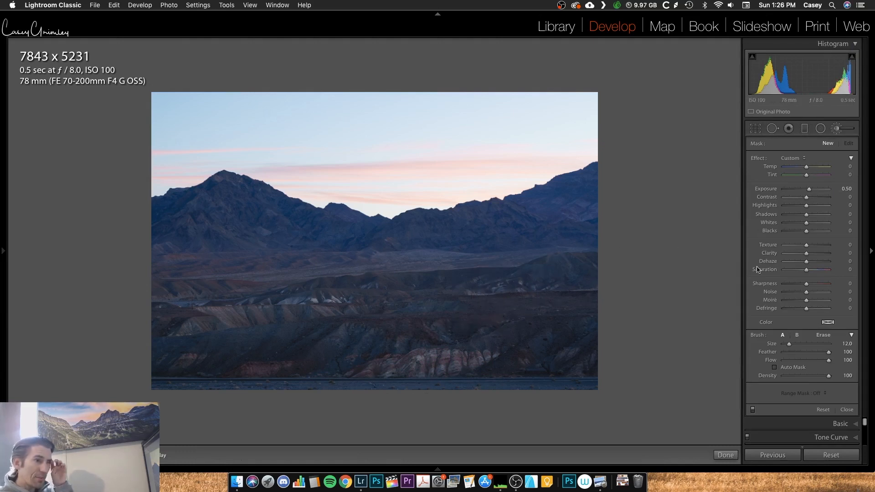
Set the brush size to 4 and Whites to 21, and paint a first stroke on the pale foreground rocks
{"action": "scroll", "coordinate": [414, 322], "scroll_direction": "down", "scroll_amount": 5}
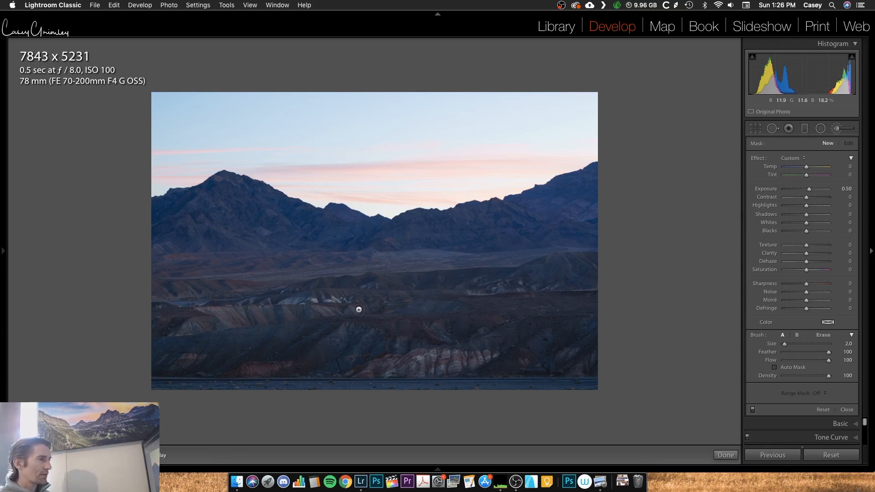
{"action": "scroll", "coordinate": [362, 331], "scroll_direction": "up", "scroll_amount": 1}
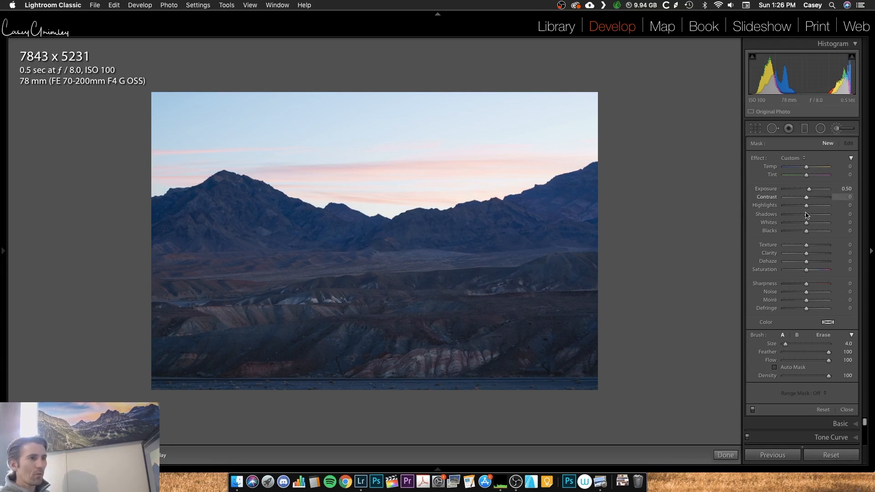
{"action": "left_click_drag", "start_coordinate": [806, 222], "coordinate": [811, 222]}
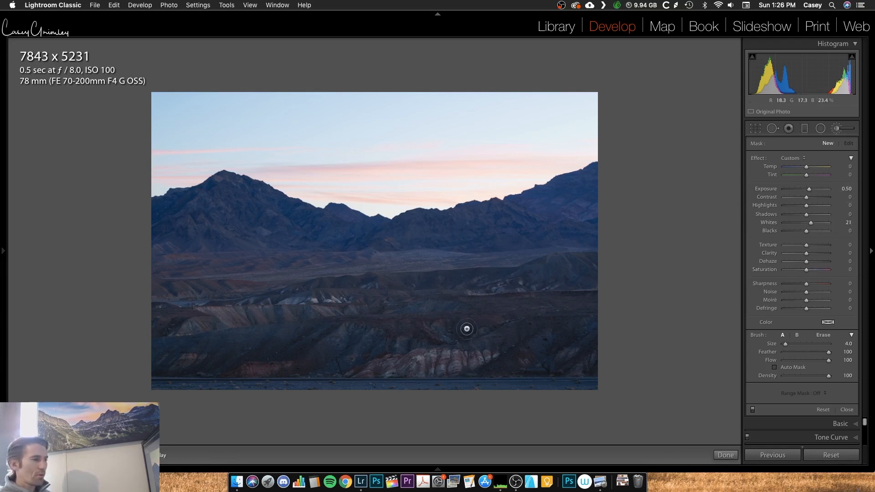
{"action": "mouse_move", "coordinate": [421, 358]}
{"action": "left_mouse_down"}
{"action": "mouse_move", "coordinate": [419, 371]}
{"action": "mouse_move", "coordinate": [427, 363]}
{"action": "left_mouse_up"}
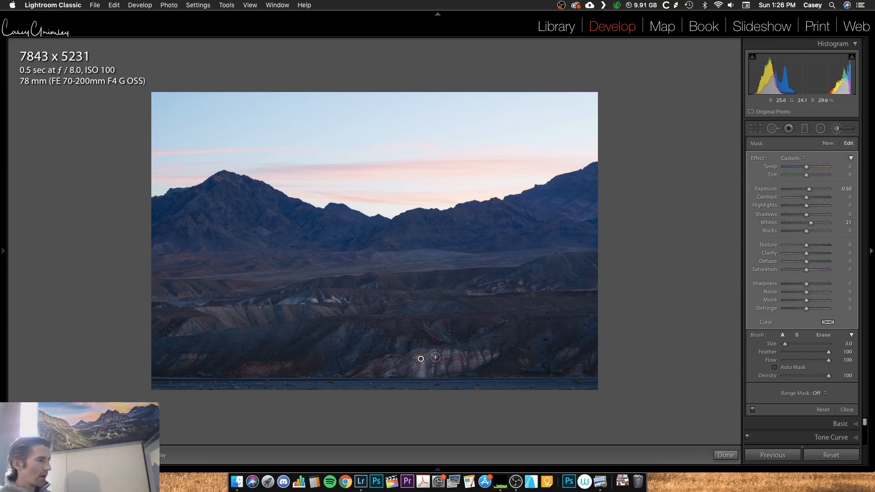
Brush over the bright ridges of the foreground rocks up close and set the adjustment's Exposure to 0.10
{"action": "key", "text": "z"}
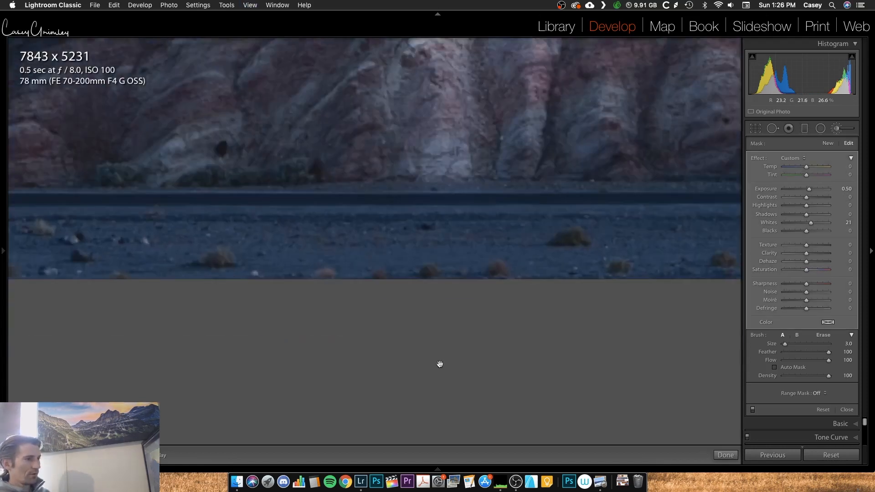
{"action": "scroll", "coordinate": [456, 318], "scroll_direction": "up", "scroll_amount": 5}
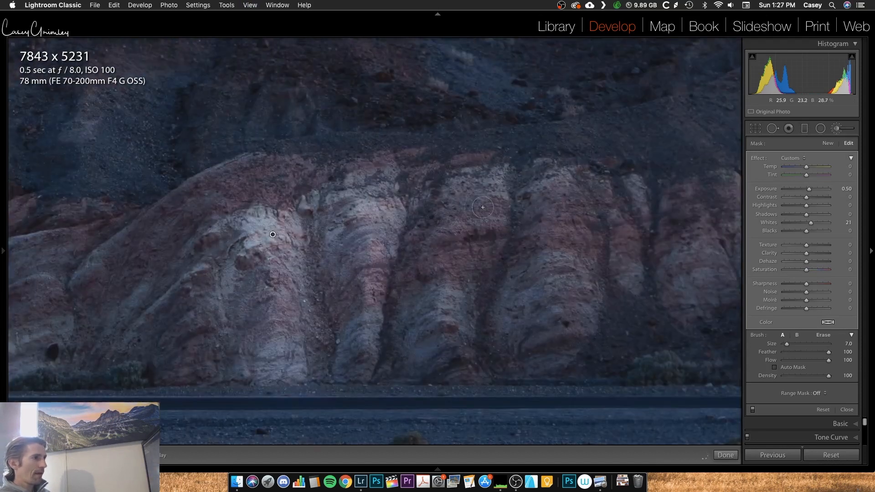
{"action": "scroll", "coordinate": [439, 329], "scroll_direction": "up", "scroll_amount": 5}
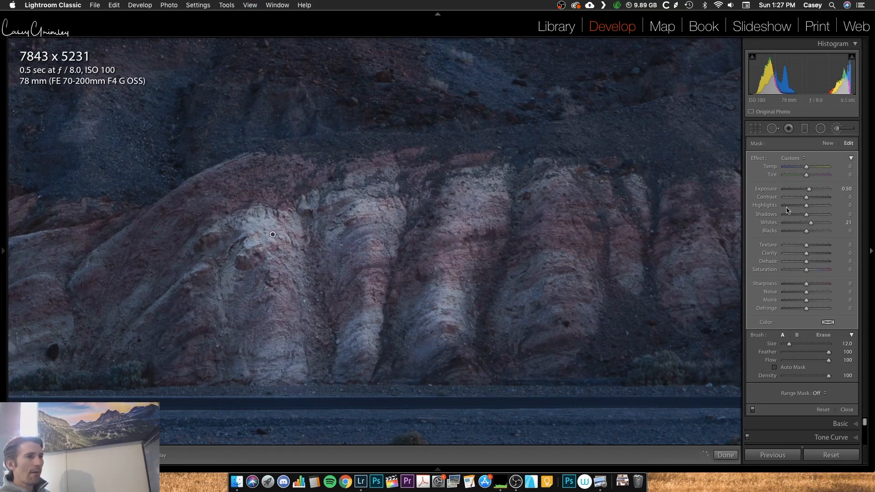
{"action": "scroll", "coordinate": [811, 191], "scroll_direction": "down", "scroll_amount": 4}
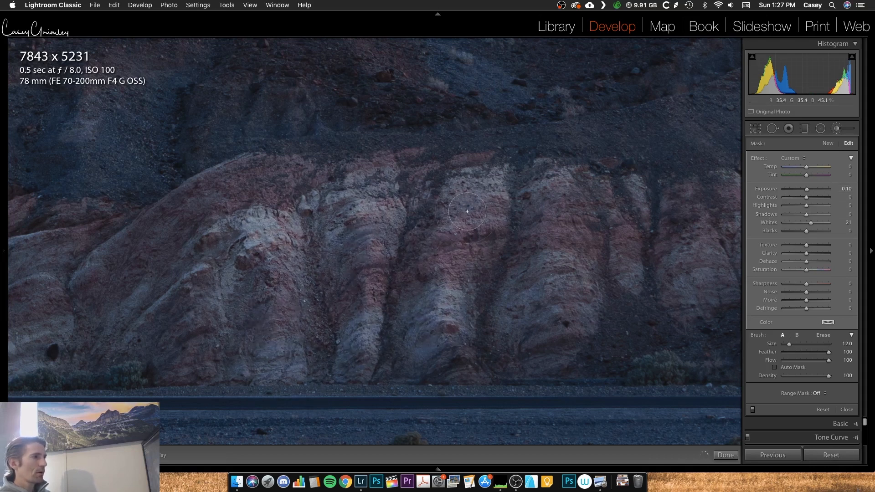
Paint the remaining rock ridges with brush size 9, and the slope around the adjustment's pin with size 14
{"action": "scroll", "coordinate": [564, 188], "scroll_direction": "down", "scroll_amount": 3}
{"action": "mouse_move", "coordinate": [564, 188]}
{"action": "left_mouse_down"}
{"action": "mouse_move", "coordinate": [558, 255]}
{"action": "mouse_move", "coordinate": [578, 305]}
{"action": "left_mouse_up"}
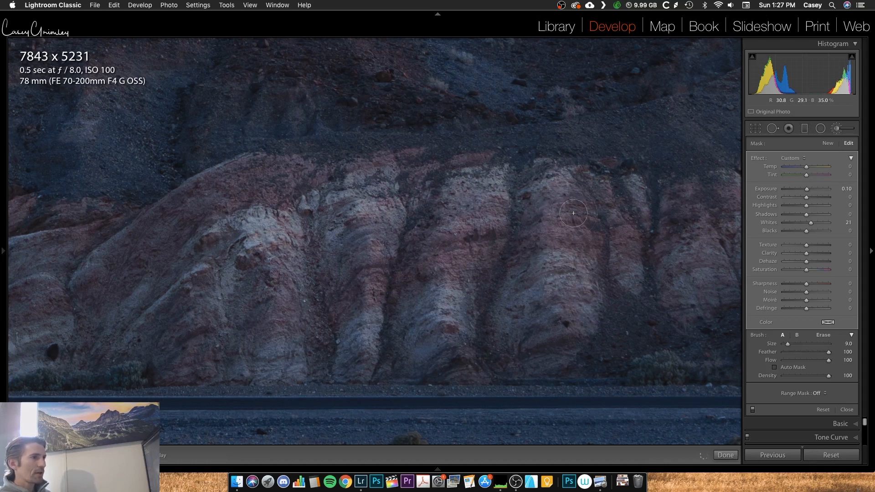
{"action": "mouse_move", "coordinate": [566, 276]}
{"action": "left_mouse_down"}
{"action": "mouse_move", "coordinate": [658, 239]}
{"action": "mouse_move", "coordinate": [650, 267]}
{"action": "mouse_move", "coordinate": [626, 278]}
{"action": "mouse_move", "coordinate": [636, 186]}
{"action": "mouse_move", "coordinate": [658, 217]}
{"action": "left_mouse_up"}
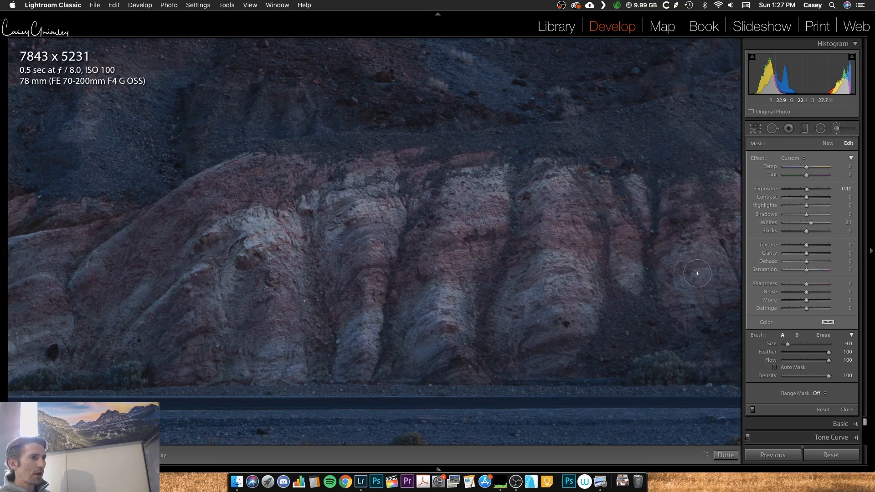
{"action": "scroll", "coordinate": [269, 357], "scroll_direction": "up", "scroll_amount": 5}
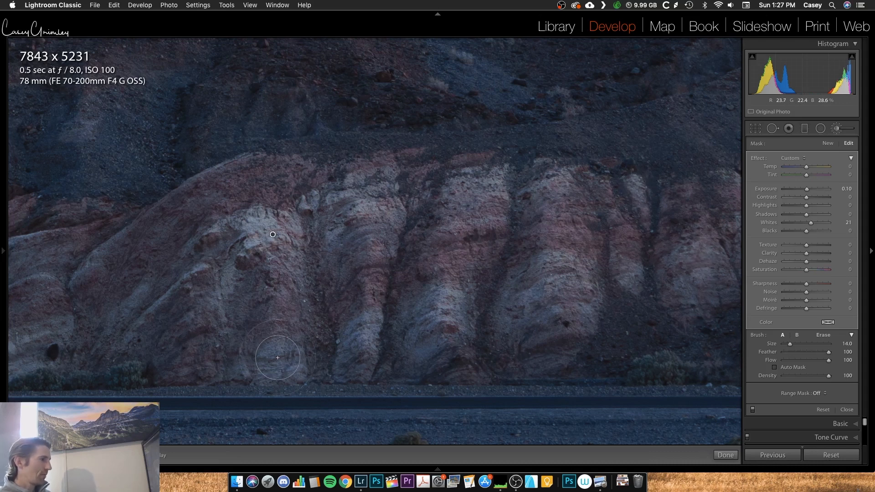
{"action": "mouse_move", "coordinate": [232, 267]}
{"action": "left_mouse_down"}
{"action": "mouse_move", "coordinate": [213, 258]}
{"action": "mouse_move", "coordinate": [126, 319]}
{"action": "mouse_move", "coordinate": [219, 232]}
{"action": "mouse_move", "coordinate": [260, 180]}
{"action": "mouse_move", "coordinate": [248, 193]}
{"action": "mouse_move", "coordinate": [255, 203]}
{"action": "left_mouse_up"}
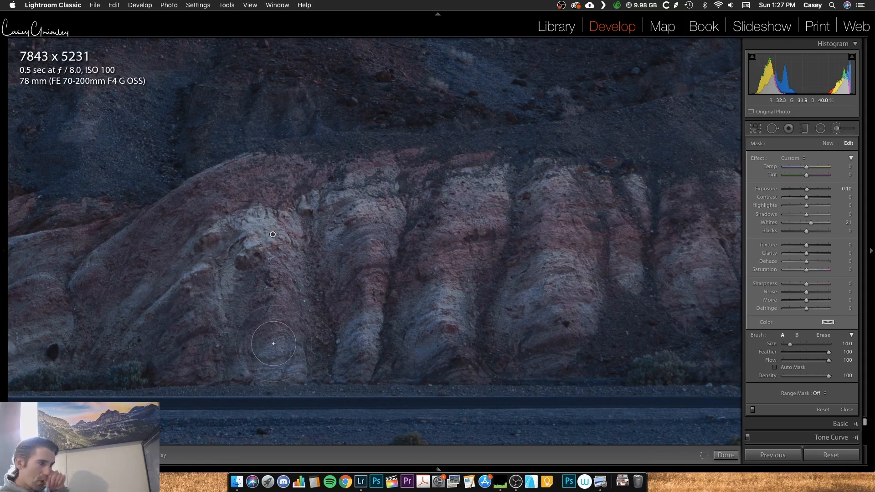
Finish the brush adjustment, close the tool and compare the whole photo before and after editing
{"action": "key", "text": "Return"}
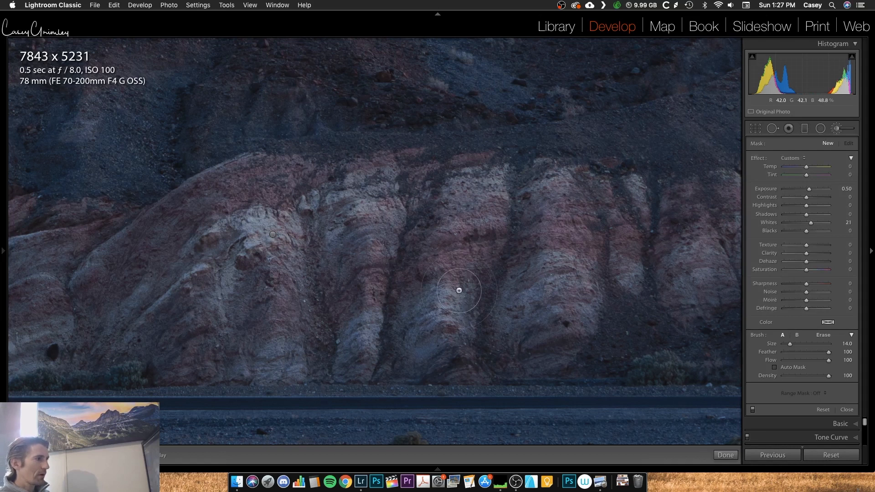
{"action": "key", "text": "k"}
{"action": "left_click", "coordinate": [476, 273]}
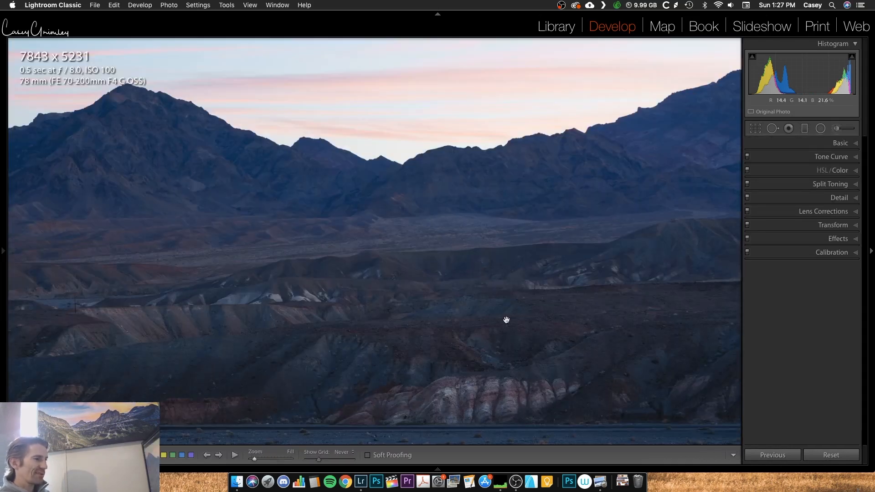
{"action": "key", "text": "backslash"}
{"action": "key", "text": "backslash"}
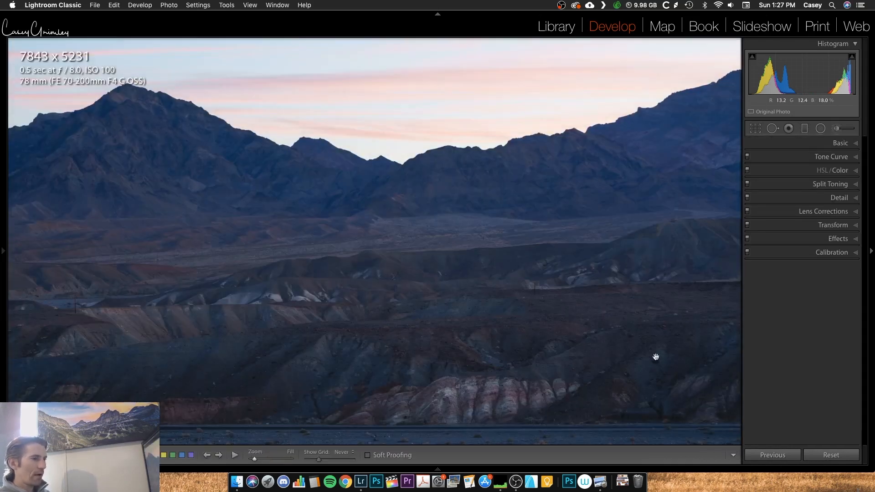
Reopen the Adjustment Brush, reselect the adjustment on the rocks, turn on Auto Mask and reduce the brush size to 5
{"action": "left_click", "coordinate": [835, 128]}
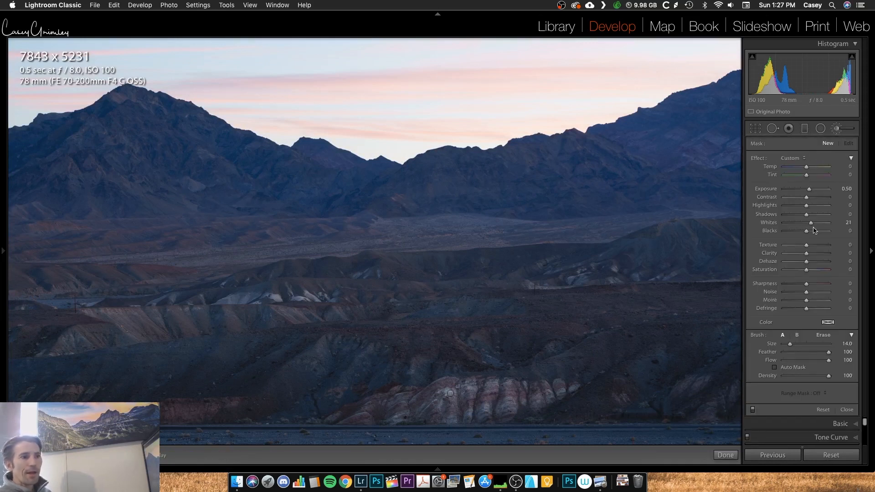
{"action": "left_click", "coordinate": [450, 393]}
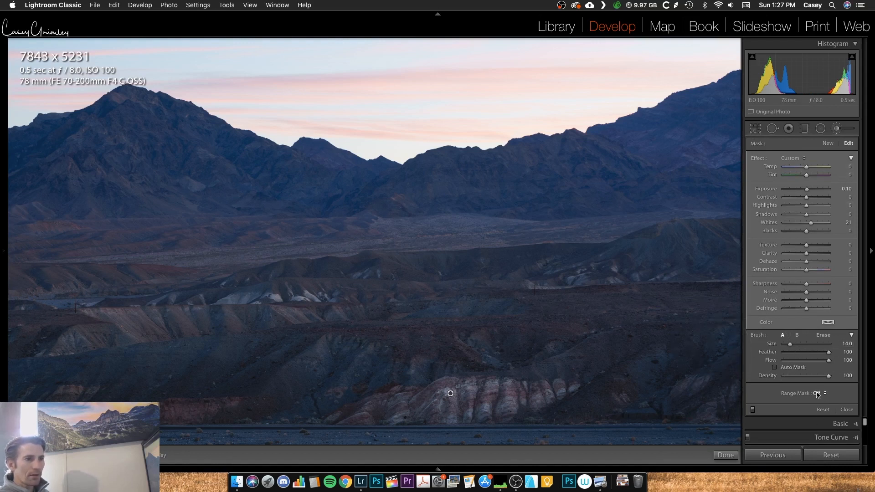
{"action": "key", "text": "alt"}
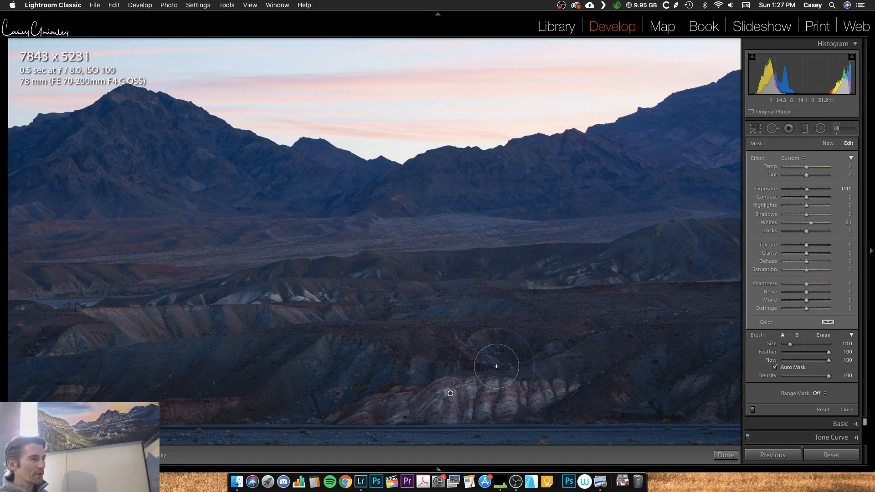
{"action": "scroll", "coordinate": [496, 361], "scroll_direction": "down", "scroll_amount": 2}
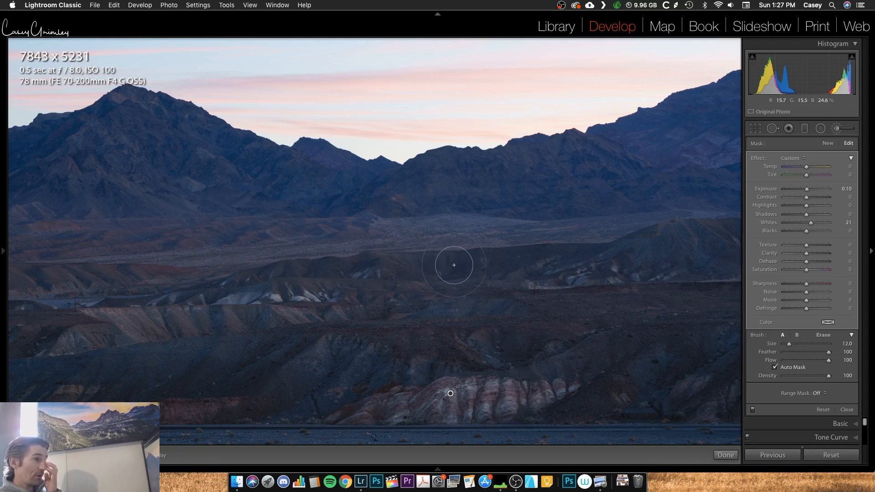
{"action": "scroll", "coordinate": [453, 266], "scroll_direction": "down", "scroll_amount": 4}
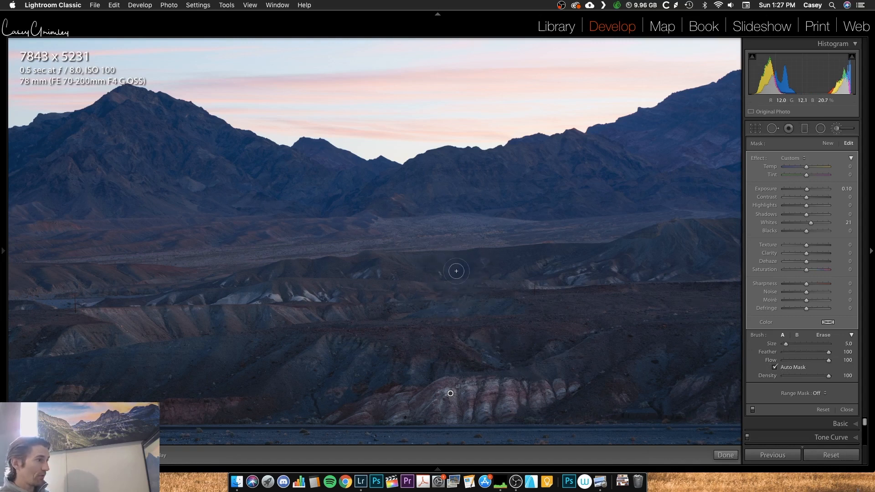
Zoom in on the far-left mountain ridge and apply the Sky Gradient preset with Exposure -0.50, Highlights -50 and Clarity 30 to the brush
{"action": "left_click_drag", "start_coordinate": [186, 222], "coordinate": [543, 279]}
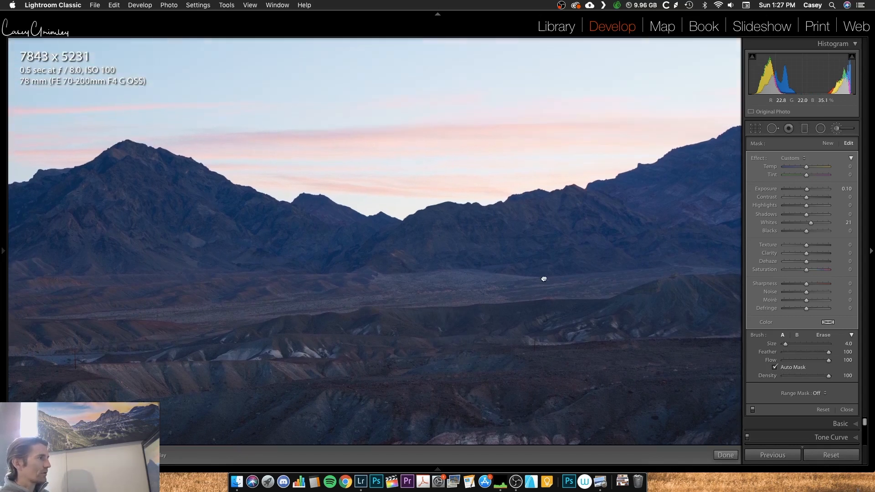
{"action": "key", "text": "z"}
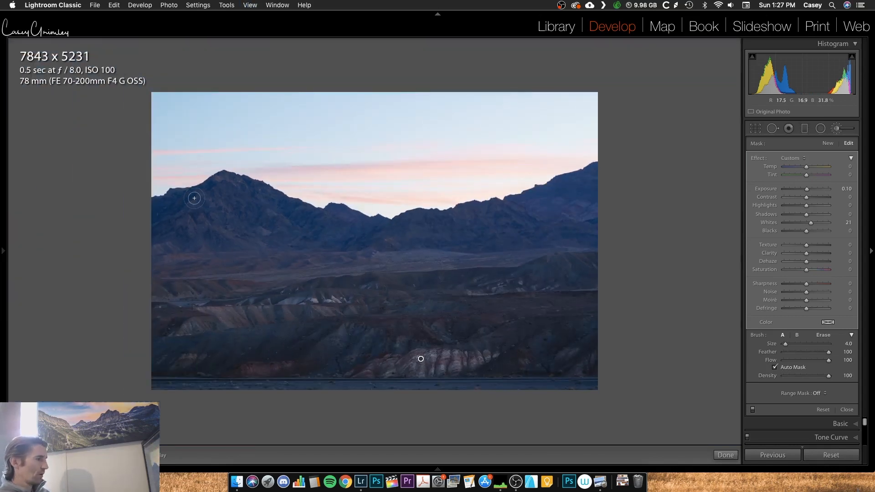
{"action": "key", "text": "z"}
{"action": "mouse_move", "coordinate": [193, 197]}
{"action": "left_mouse_down"}
{"action": "mouse_move", "coordinate": [187, 219]}
{"action": "mouse_move", "coordinate": [322, 296]}
{"action": "mouse_move", "coordinate": [676, 307]}
{"action": "mouse_move", "coordinate": [545, 341]}
{"action": "mouse_move", "coordinate": [628, 360]}
{"action": "mouse_move", "coordinate": [637, 360]}
{"action": "mouse_move", "coordinate": [348, 270]}
{"action": "left_mouse_up"}
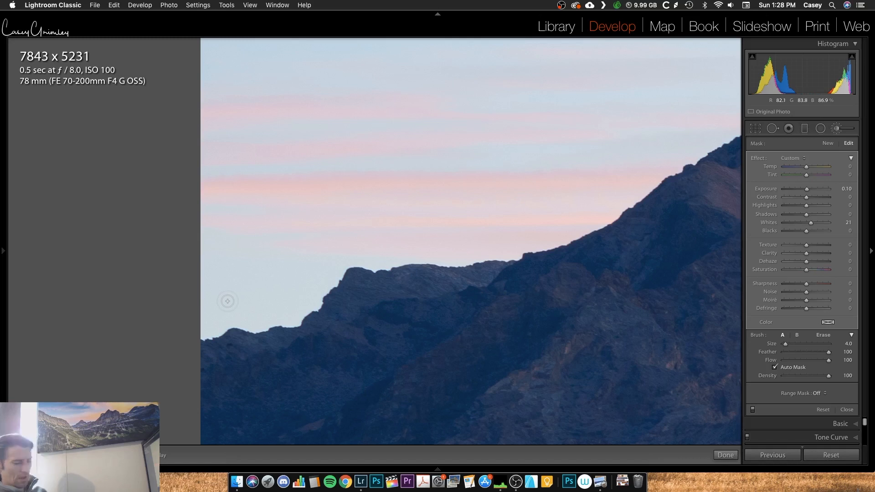
{"action": "key", "text": "]"}
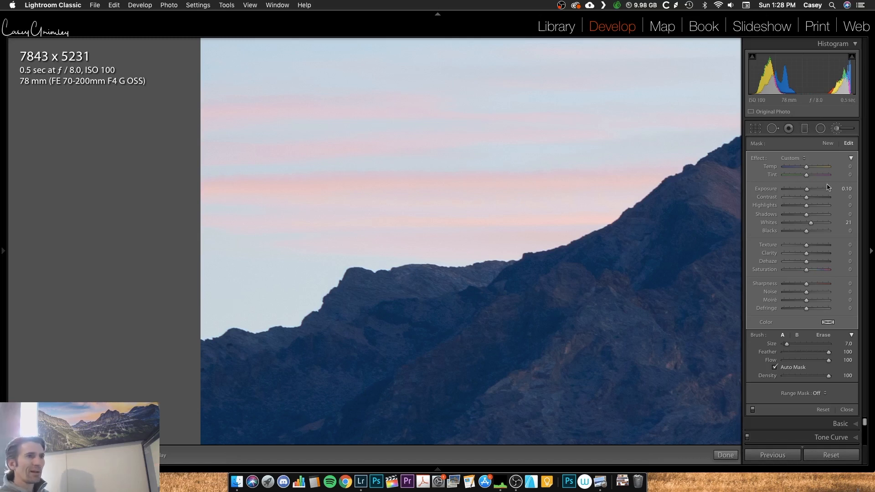
{"action": "left_click", "coordinate": [796, 158]}
{"action": "left_click", "coordinate": [805, 283]}
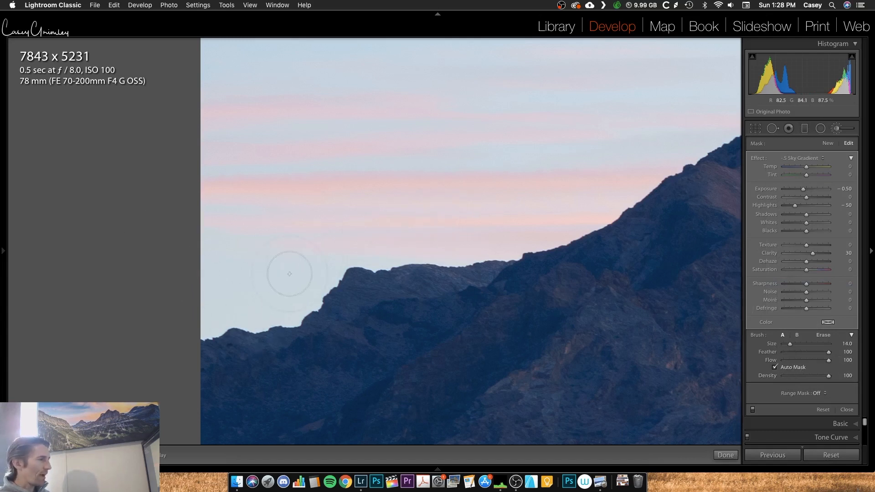
Paint the sky beside the far-left ridge with Auto Mask on, extend it above the ridge, and undo the latest brush strokes
{"action": "mouse_move", "coordinate": [218, 294]}
{"action": "left_mouse_down"}
{"action": "mouse_move", "coordinate": [220, 268]}
{"action": "mouse_move", "coordinate": [214, 314]}
{"action": "mouse_move", "coordinate": [259, 308]}
{"action": "mouse_move", "coordinate": [290, 285]}
{"action": "mouse_move", "coordinate": [324, 291]}
{"action": "mouse_move", "coordinate": [357, 242]}
{"action": "mouse_move", "coordinate": [343, 236]}
{"action": "mouse_move", "coordinate": [296, 244]}
{"action": "mouse_move", "coordinate": [199, 306]}
{"action": "left_mouse_up"}
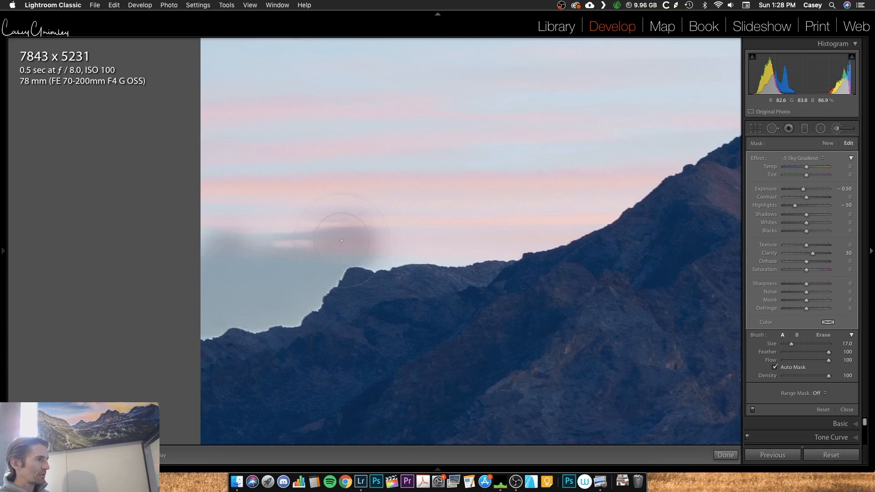
{"action": "mouse_move", "coordinate": [342, 240]}
{"action": "left_mouse_down"}
{"action": "mouse_move", "coordinate": [377, 246]}
{"action": "mouse_move", "coordinate": [390, 275]}
{"action": "mouse_move", "coordinate": [416, 274]}
{"action": "mouse_move", "coordinate": [388, 274]}
{"action": "mouse_move", "coordinate": [406, 256]}
{"action": "left_mouse_up"}
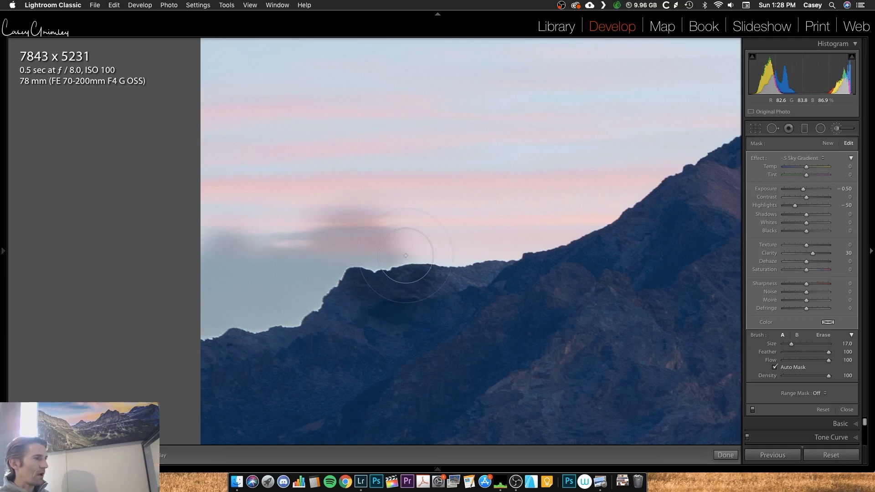
{"action": "key", "text": "super+z"}
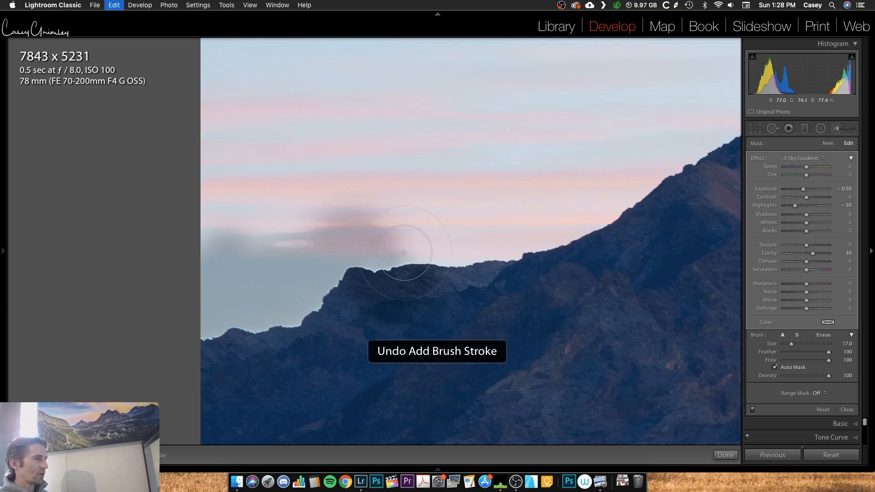
{"action": "key", "text": "super+z"}
Brush the Sky Gradient effect across the pink cloud bands and sky along the mountain edge, reducing the brush size to 11
{"action": "mouse_move", "coordinate": [337, 218]}
{"action": "left_mouse_down"}
{"action": "mouse_move", "coordinate": [240, 284]}
{"action": "mouse_move", "coordinate": [192, 296]}
{"action": "mouse_move", "coordinate": [242, 305]}
{"action": "mouse_move", "coordinate": [273, 287]}
{"action": "mouse_move", "coordinate": [302, 292]}
{"action": "mouse_move", "coordinate": [290, 285]}
{"action": "mouse_move", "coordinate": [298, 296]}
{"action": "mouse_move", "coordinate": [208, 299]}
{"action": "mouse_move", "coordinate": [265, 299]}
{"action": "mouse_move", "coordinate": [300, 278]}
{"action": "mouse_move", "coordinate": [313, 249]}
{"action": "mouse_move", "coordinate": [405, 243]}
{"action": "mouse_move", "coordinate": [386, 231]}
{"action": "mouse_move", "coordinate": [473, 233]}
{"action": "mouse_move", "coordinate": [460, 241]}
{"action": "mouse_move", "coordinate": [516, 230]}
{"action": "mouse_move", "coordinate": [612, 192]}
{"action": "mouse_move", "coordinate": [638, 170]}
{"action": "mouse_move", "coordinate": [604, 187]}
{"action": "mouse_move", "coordinate": [325, 228]}
{"action": "mouse_move", "coordinate": [215, 259]}
{"action": "mouse_move", "coordinate": [258, 251]}
{"action": "mouse_move", "coordinate": [358, 259]}
{"action": "mouse_move", "coordinate": [298, 276]}
{"action": "left_mouse_up"}
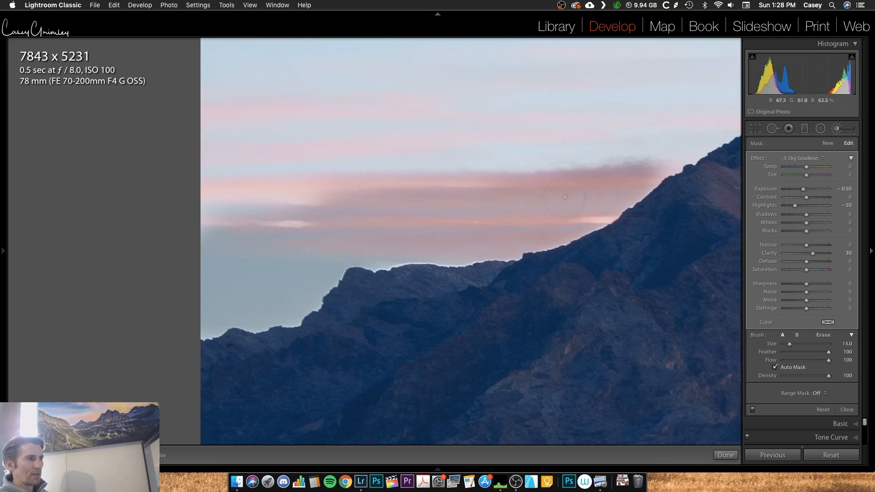
{"action": "mouse_move", "coordinate": [377, 199]}
{"action": "left_mouse_down"}
{"action": "mouse_move", "coordinate": [303, 211]}
{"action": "mouse_move", "coordinate": [541, 211]}
{"action": "left_mouse_up"}
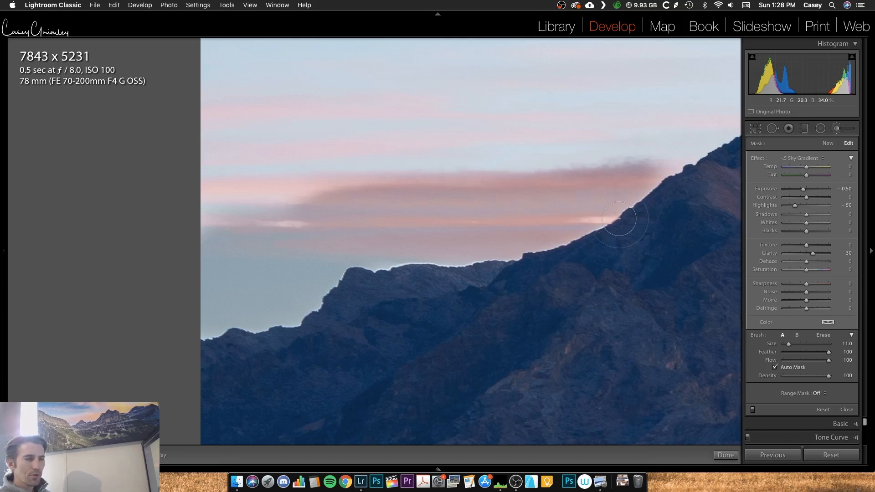